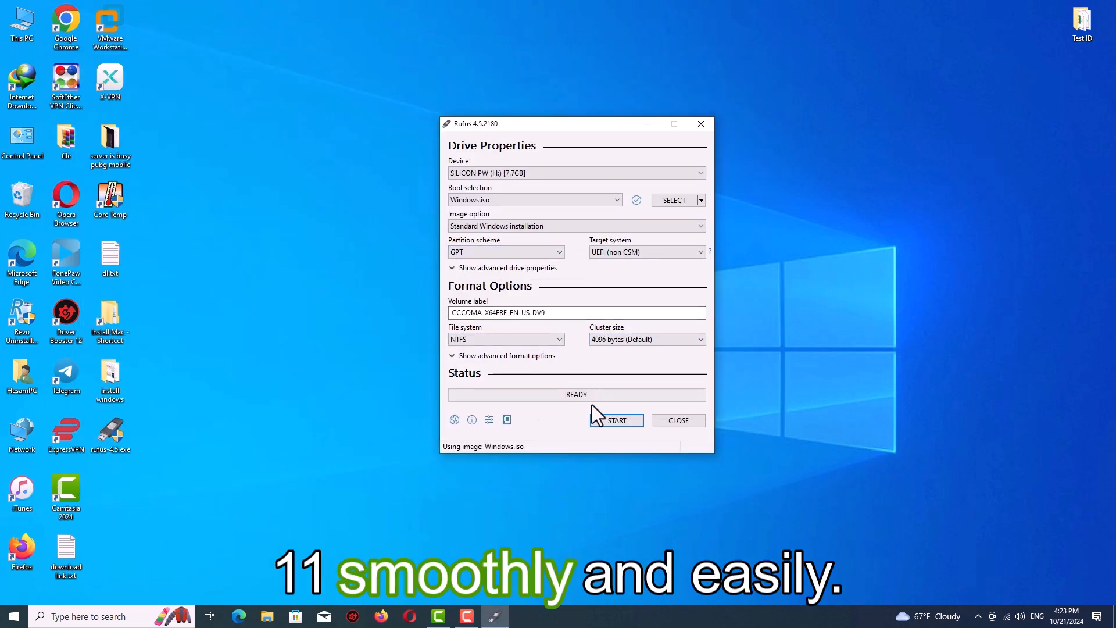
Start writing the Windows.iso image to the SILICON PW (H:) drive and accept the dialogs that follow
{"action": "left_click", "coordinate": [617, 421]}
{"action": "left_click", "coordinate": [643, 332]}
{"action": "left_click", "coordinate": [601, 353]}
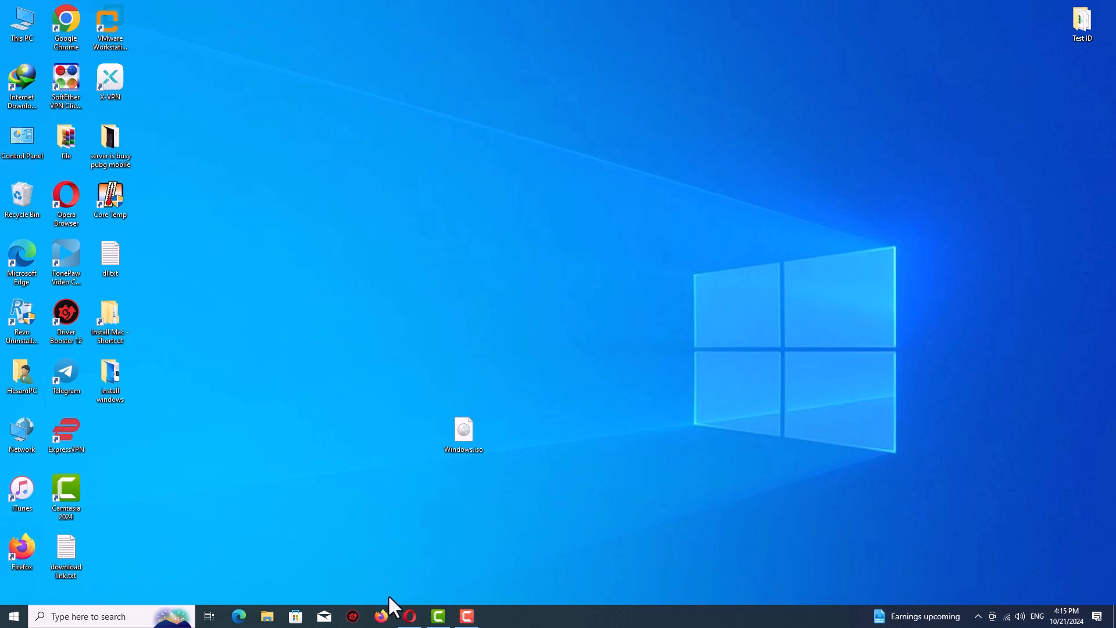
Switch to the Opera browser and go to google.com
{"action": "left_click", "coordinate": [411, 616]}
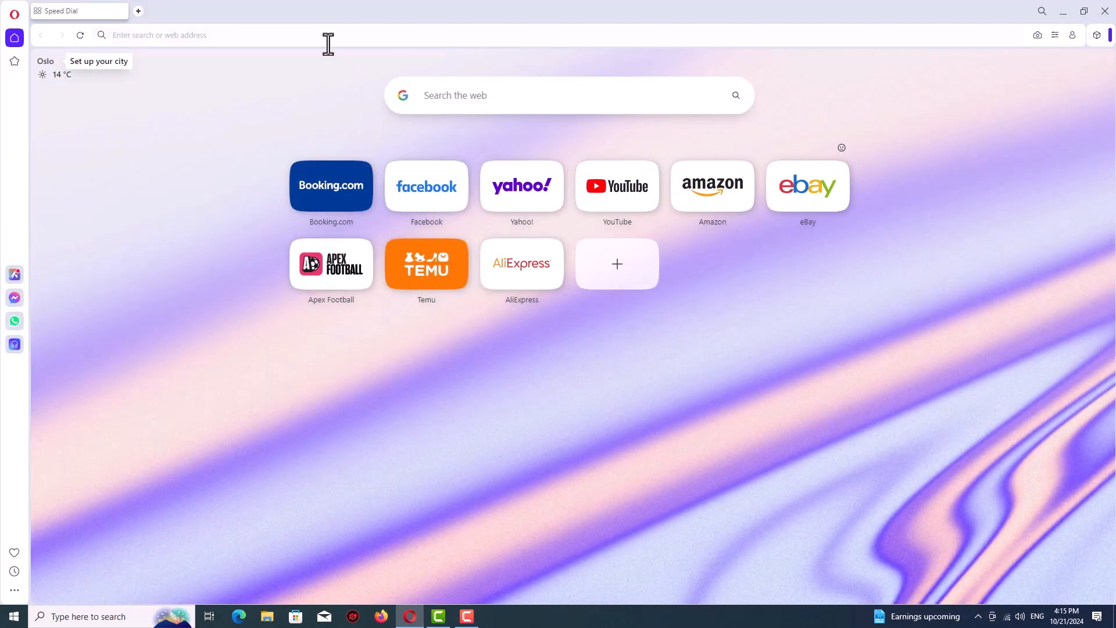
{"action": "left_click", "coordinate": [327, 34]}
{"action": "type", "text": "google.com"}
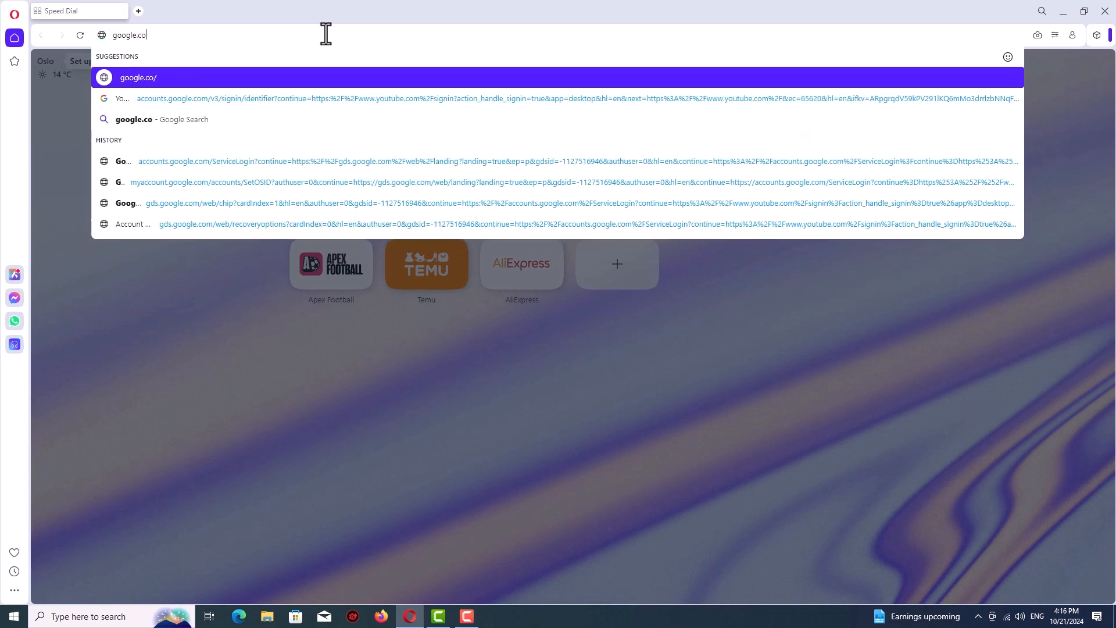
{"action": "key", "text": "Return"}
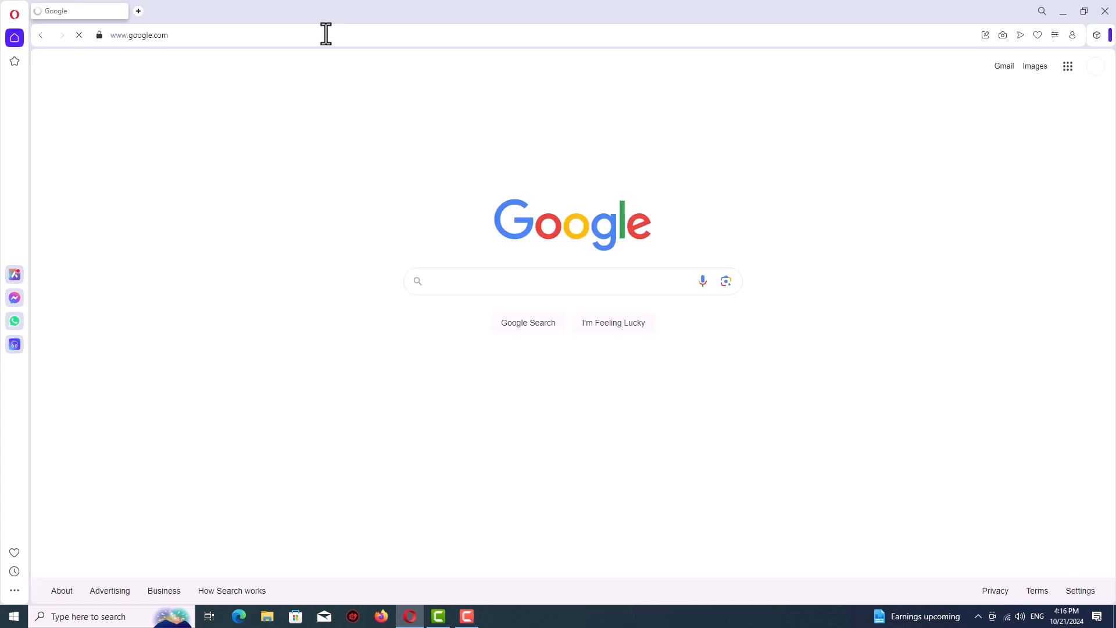
Search Google for rufus and open the official rufus.ie website
{"action": "left_click", "coordinate": [449, 292]}
{"action": "type", "text": "rufu"}
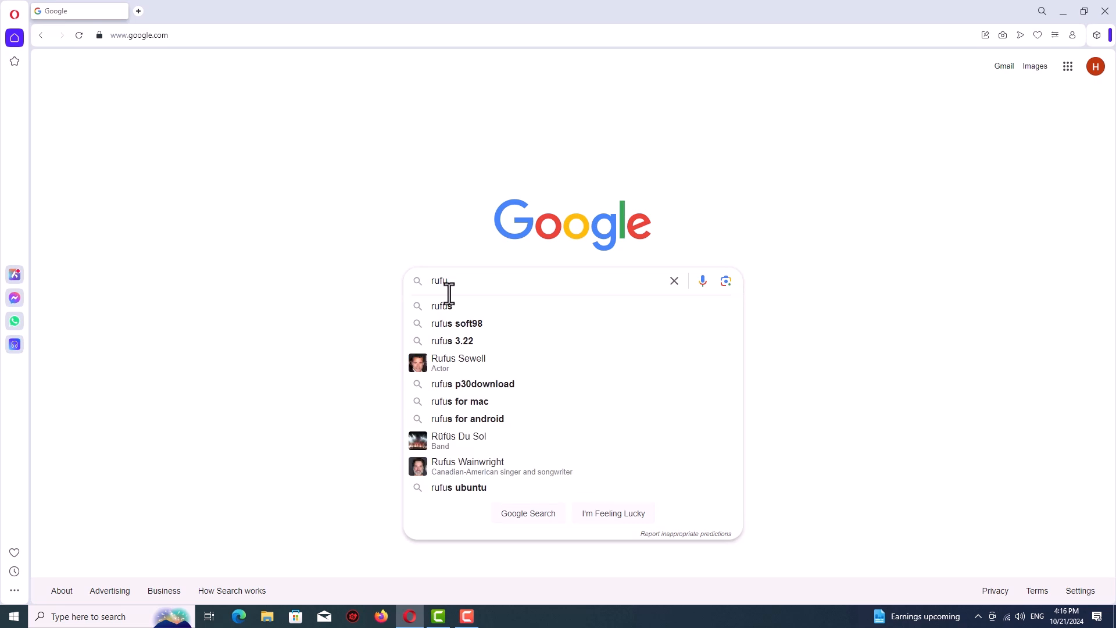
{"action": "type", "text": "s"}
{"action": "key", "text": "Return"}
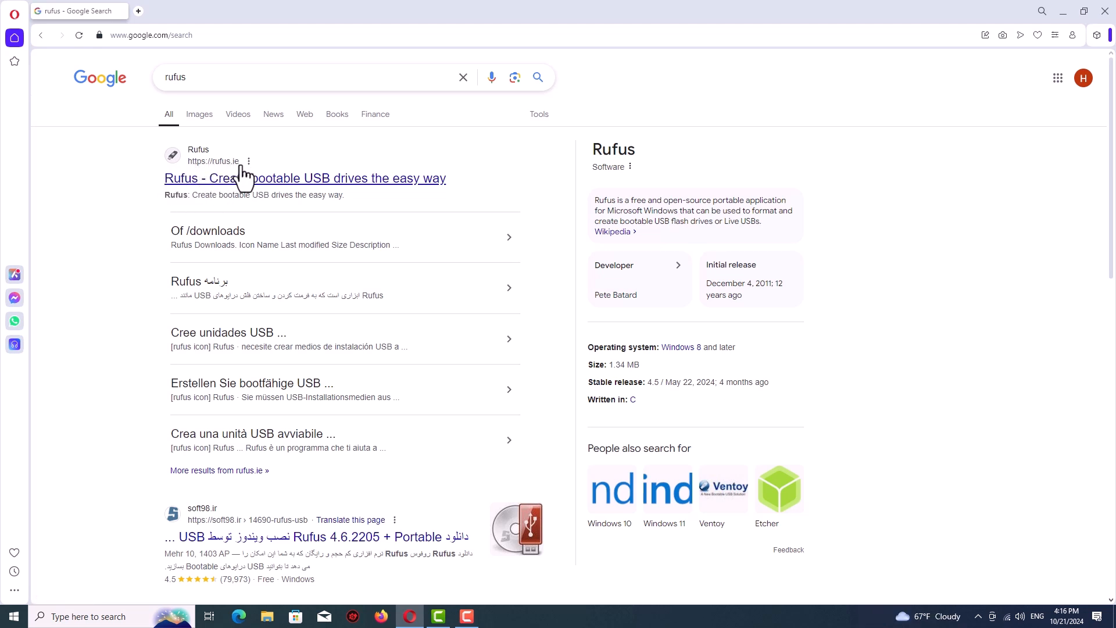
{"action": "left_click", "coordinate": [238, 179]}
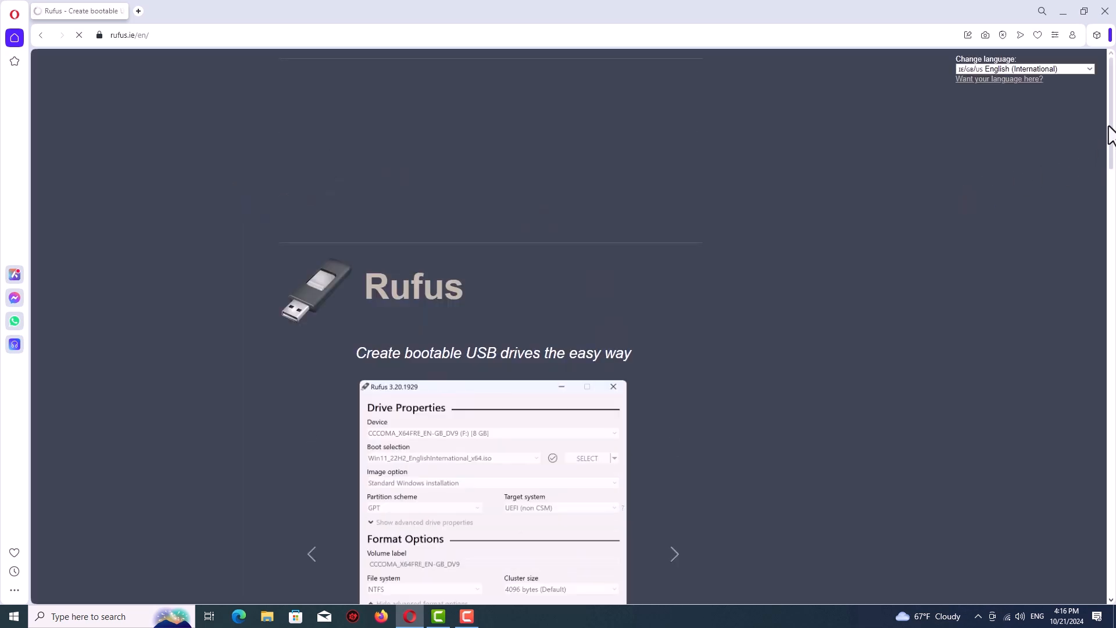
Download the standard Windows x64 release rufus-4.5.exe to the Desktop and close the browser
{"action": "left_click_drag", "start_coordinate": [1111, 134], "coordinate": [1109, 279]}
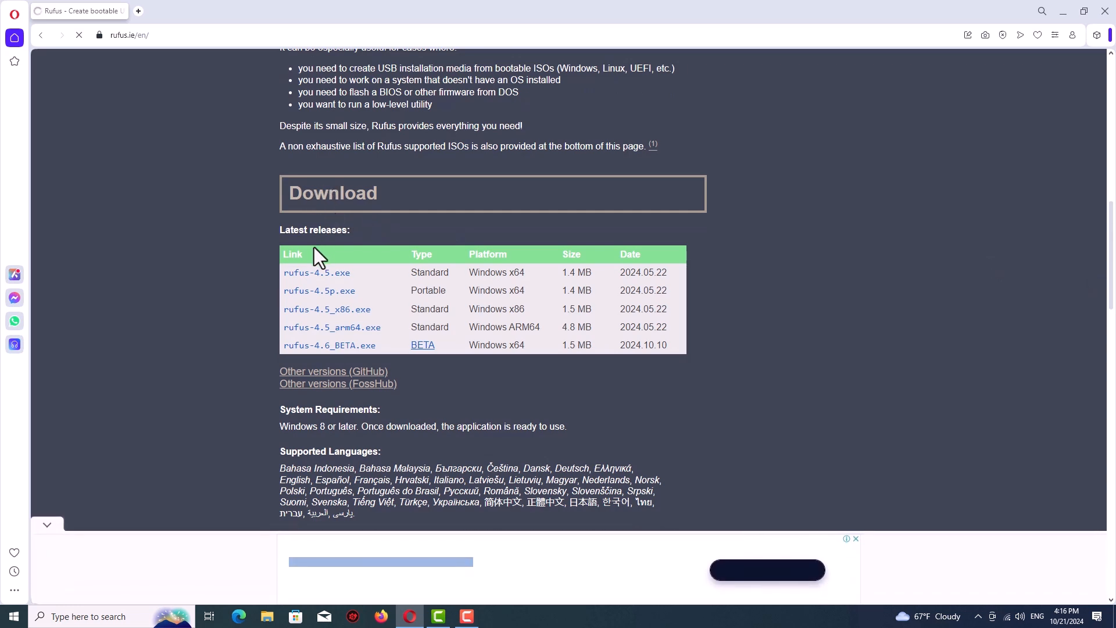
{"action": "left_click_drag", "start_coordinate": [524, 312], "coordinate": [469, 312]}
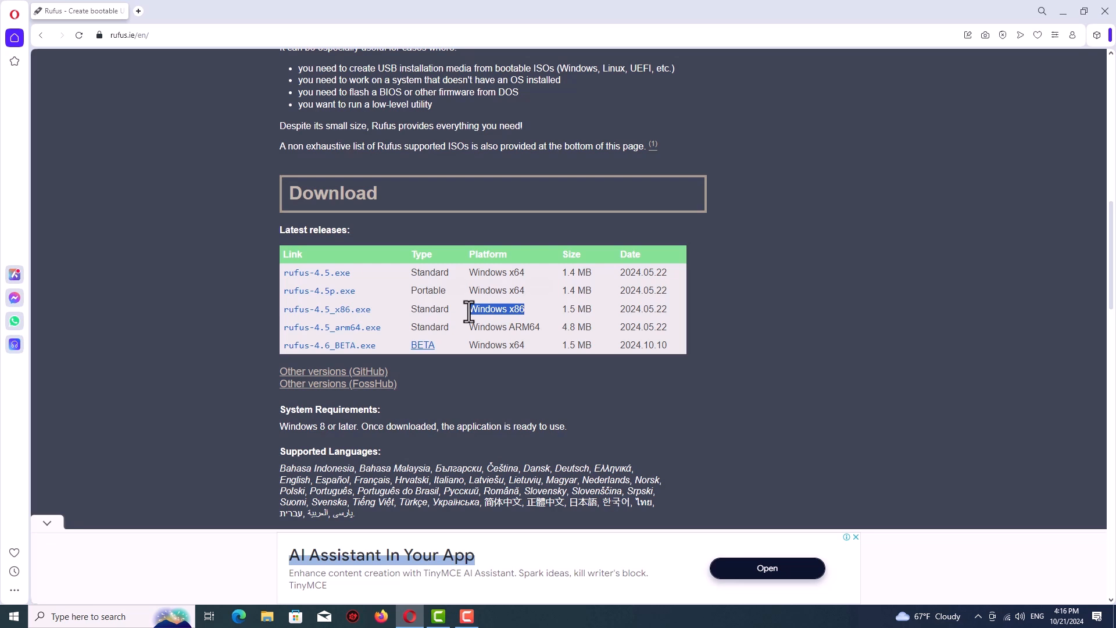
{"action": "left_click", "coordinate": [528, 309]}
{"action": "left_click_drag", "start_coordinate": [524, 291], "coordinate": [467, 292]}
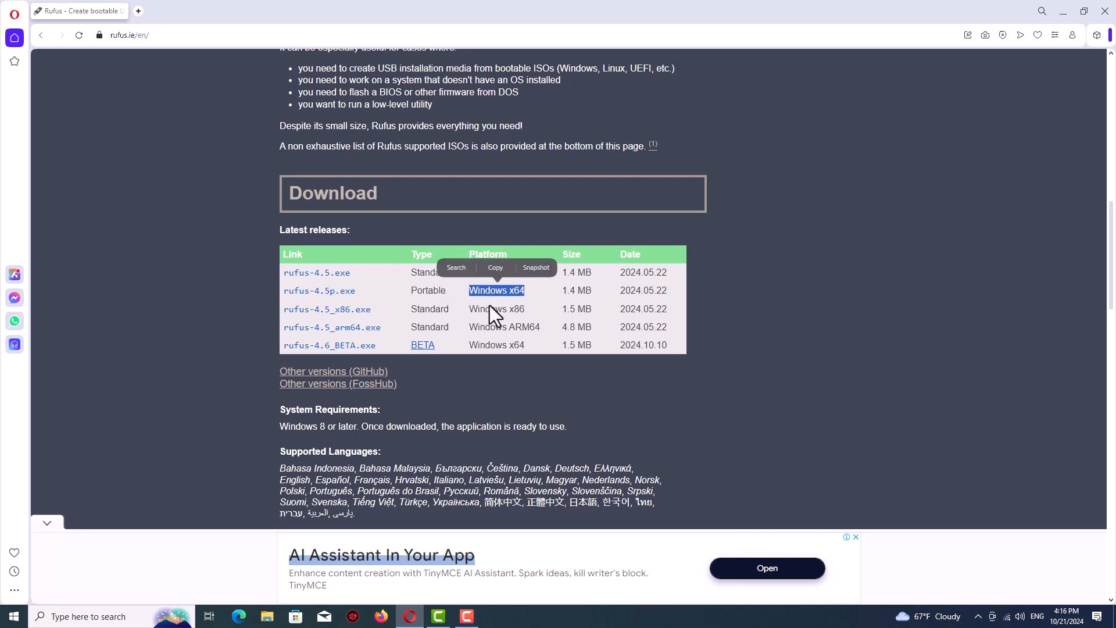
{"action": "left_click", "coordinate": [500, 307]}
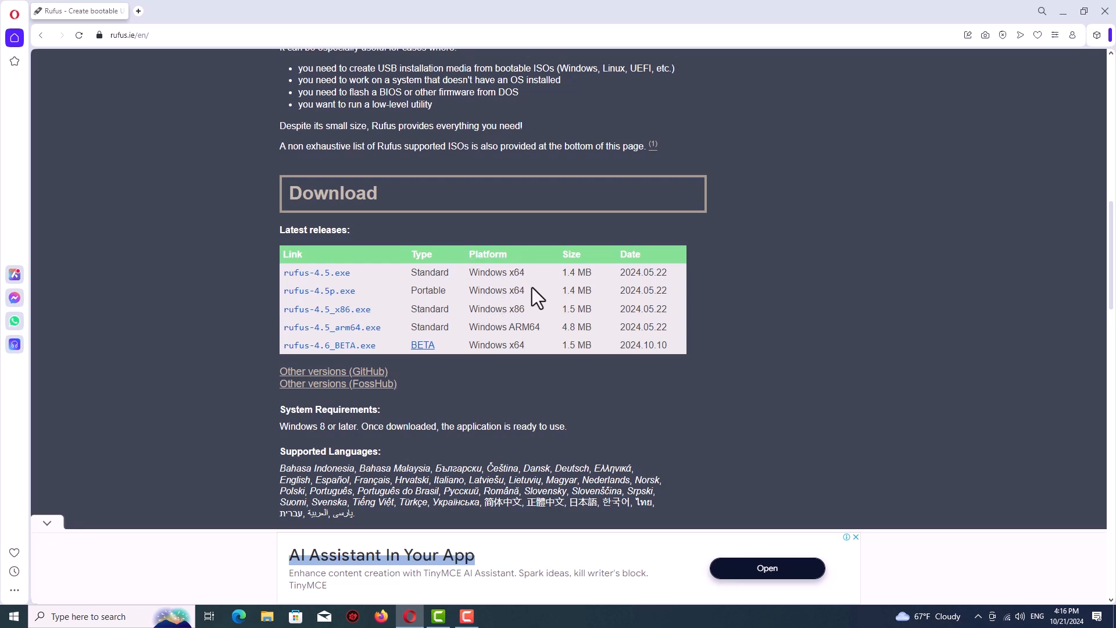
{"action": "left_click", "coordinate": [332, 282]}
{"action": "left_click", "coordinate": [590, 372]}
{"action": "left_click", "coordinate": [591, 373]}
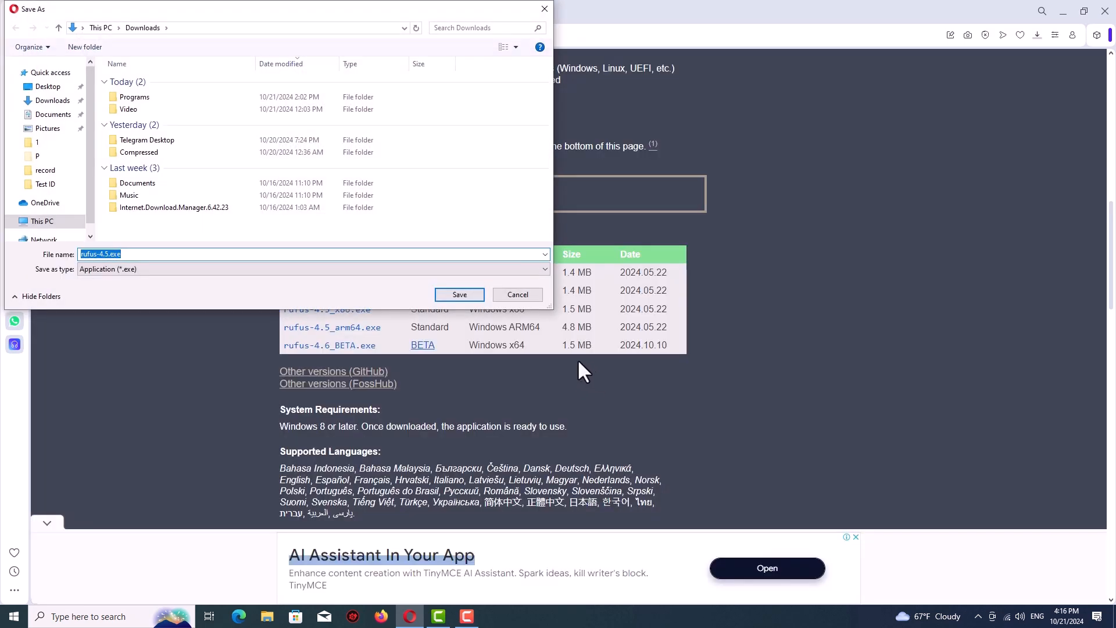
{"action": "left_click", "coordinate": [48, 86]}
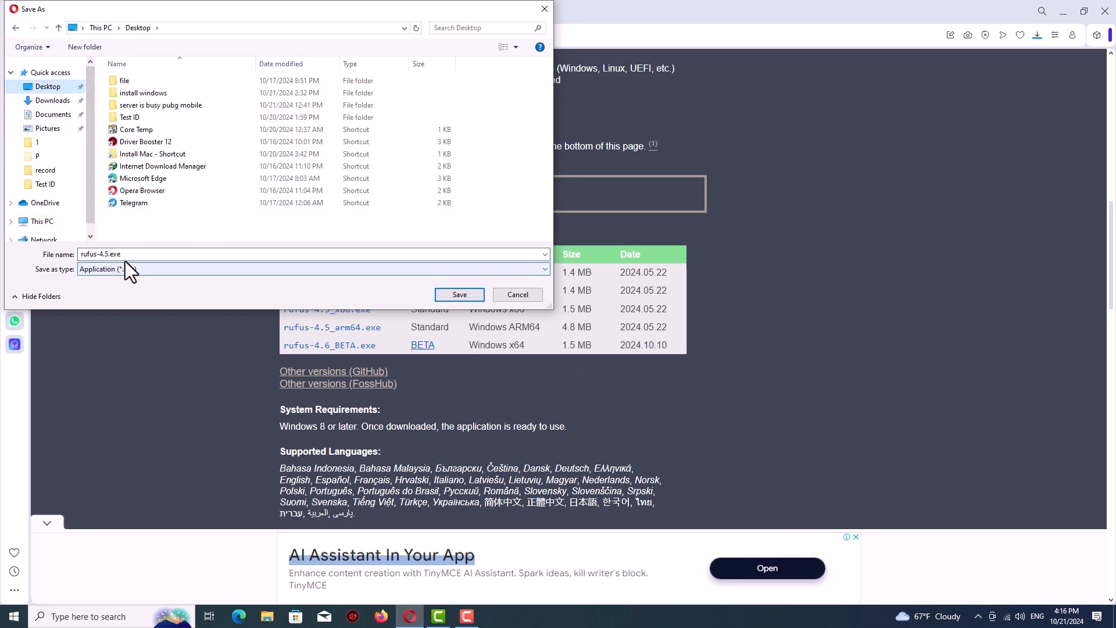
{"action": "left_click", "coordinate": [473, 300]}
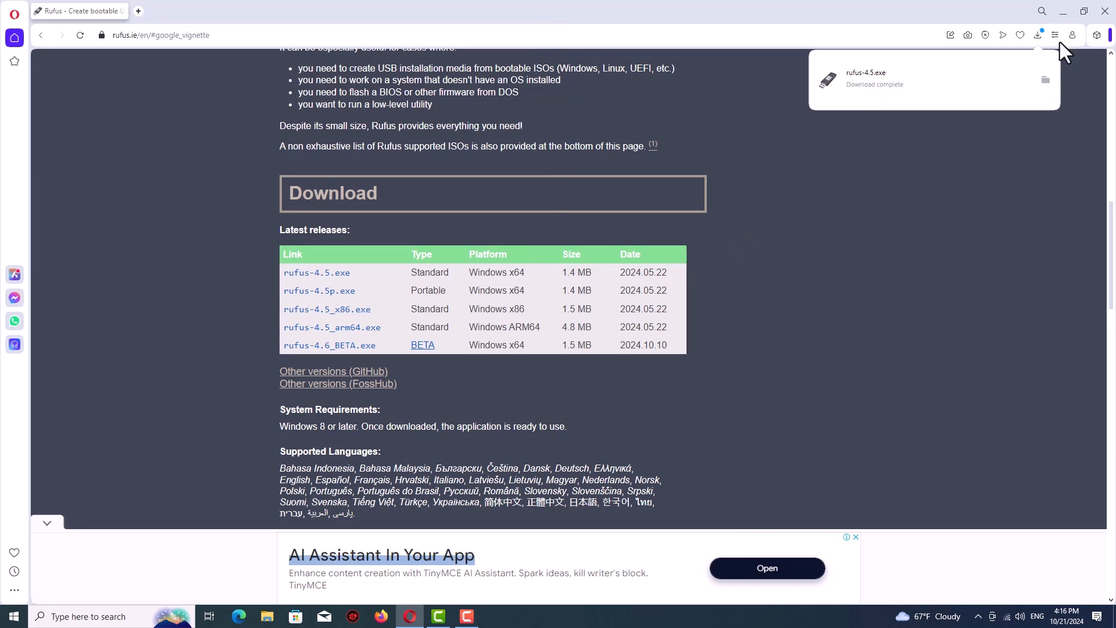
{"action": "left_click", "coordinate": [1104, 11]}
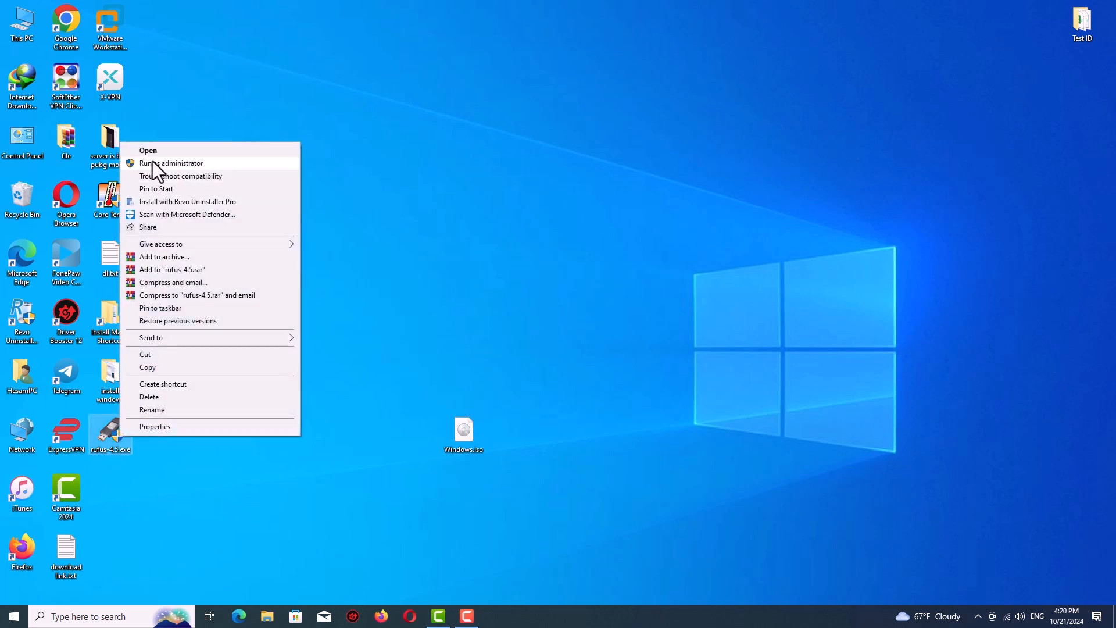
Run rufus-4.5.exe as administrator and check the SILICON PW (H:) USB drive in This PC
{"action": "left_click", "coordinate": [152, 163]}
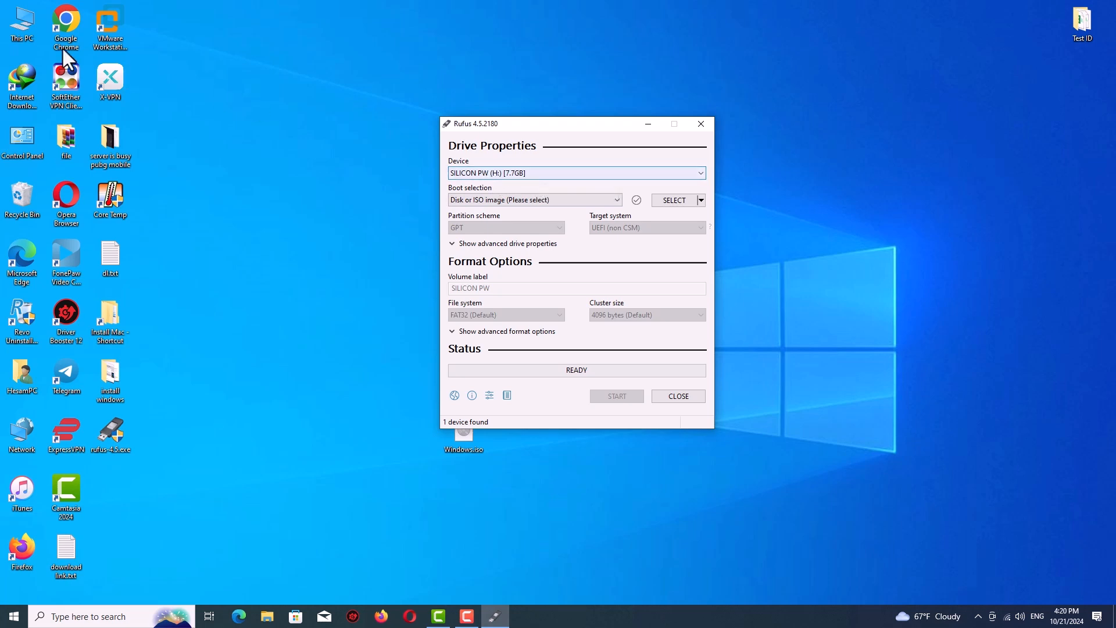
{"action": "double_click", "coordinate": [13, 22]}
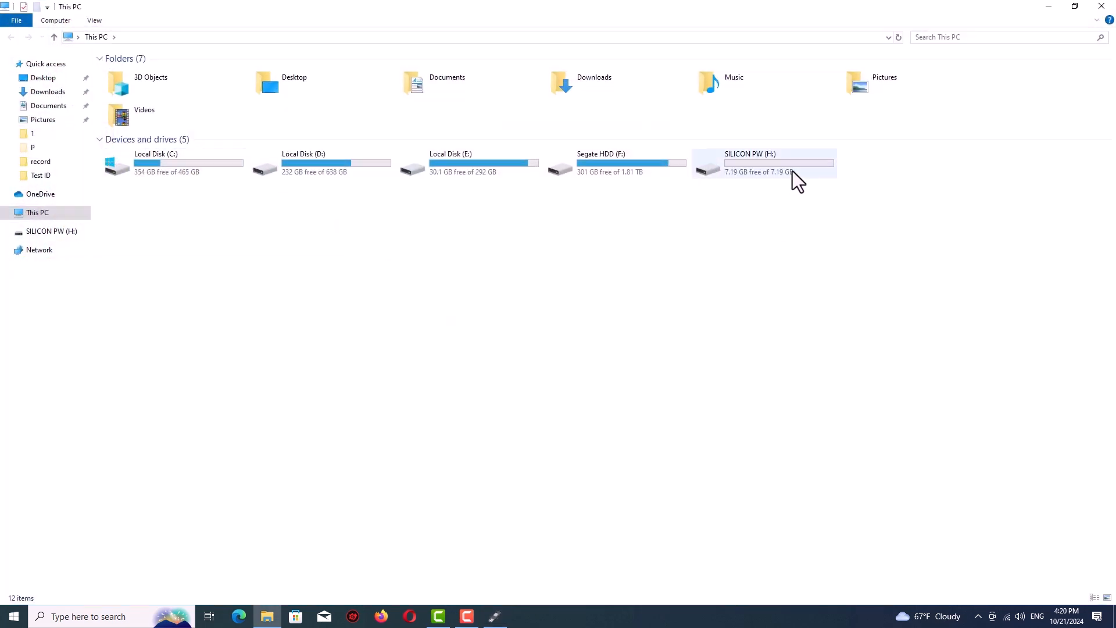
{"action": "left_click", "coordinate": [1102, 6]}
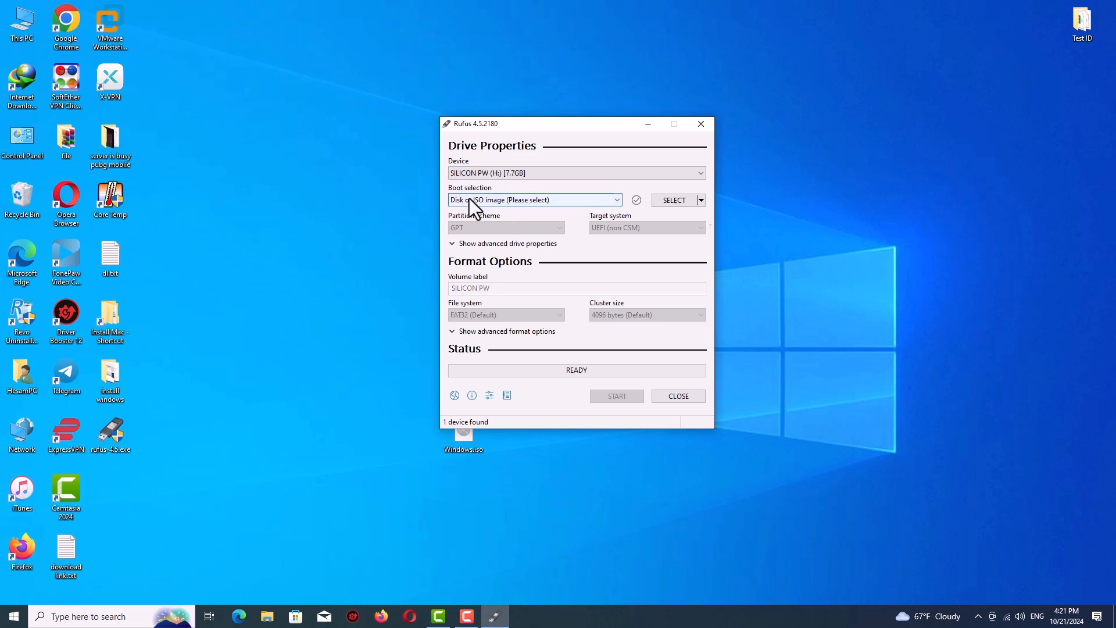
Set the boot selection to a disk or ISO image and load Windows.iso from the Desktop
{"action": "left_click", "coordinate": [543, 201]}
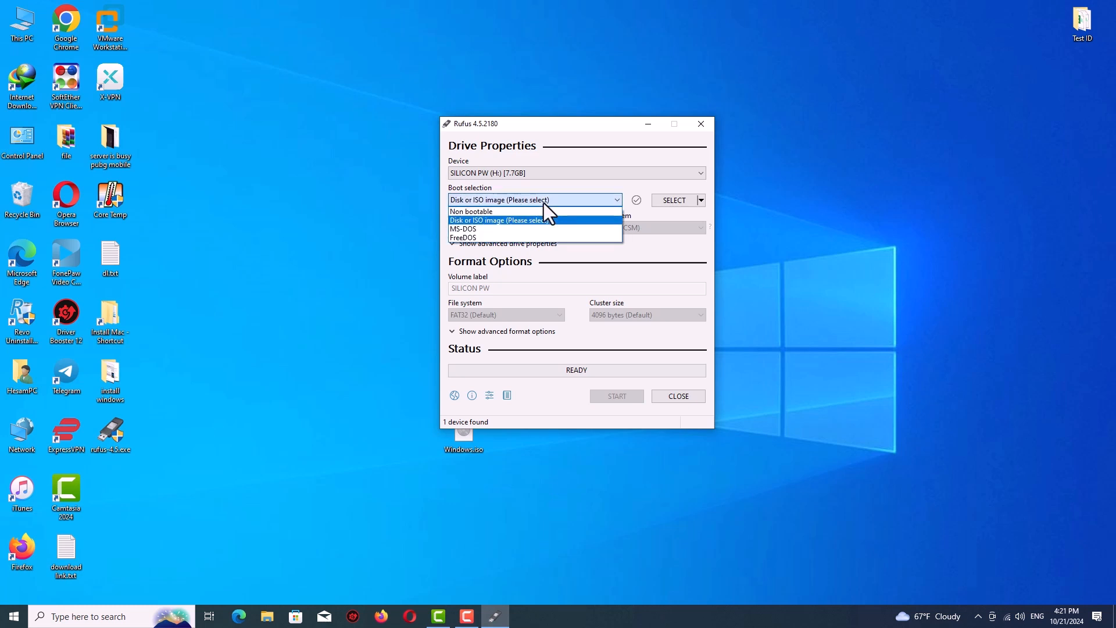
{"action": "left_click", "coordinate": [477, 219]}
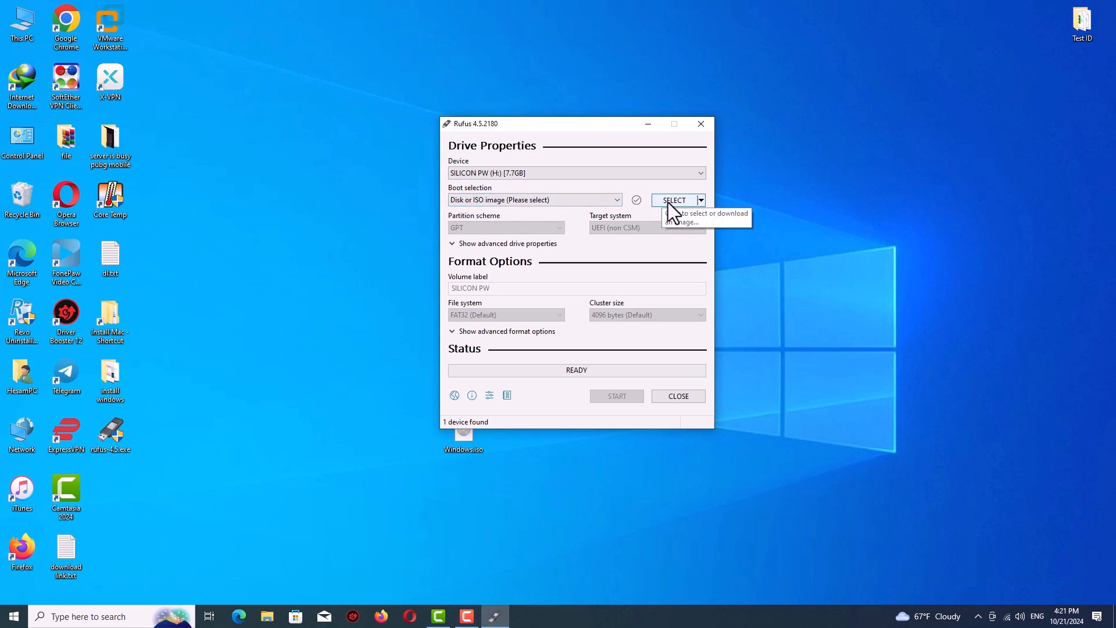
{"action": "left_click", "coordinate": [702, 201]}
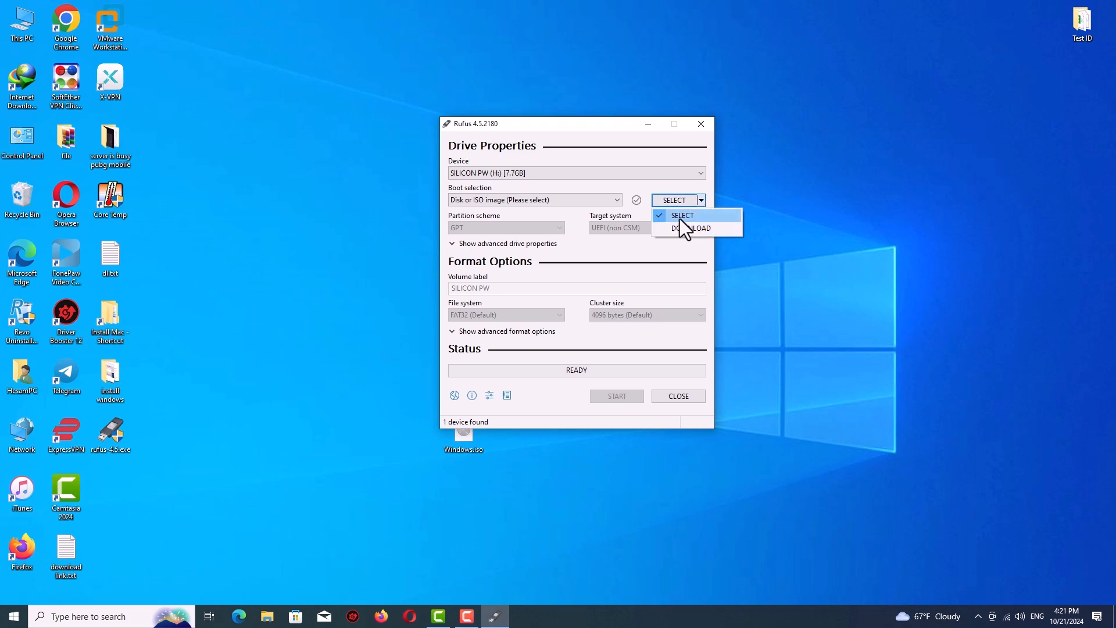
{"action": "left_click", "coordinate": [682, 214]}
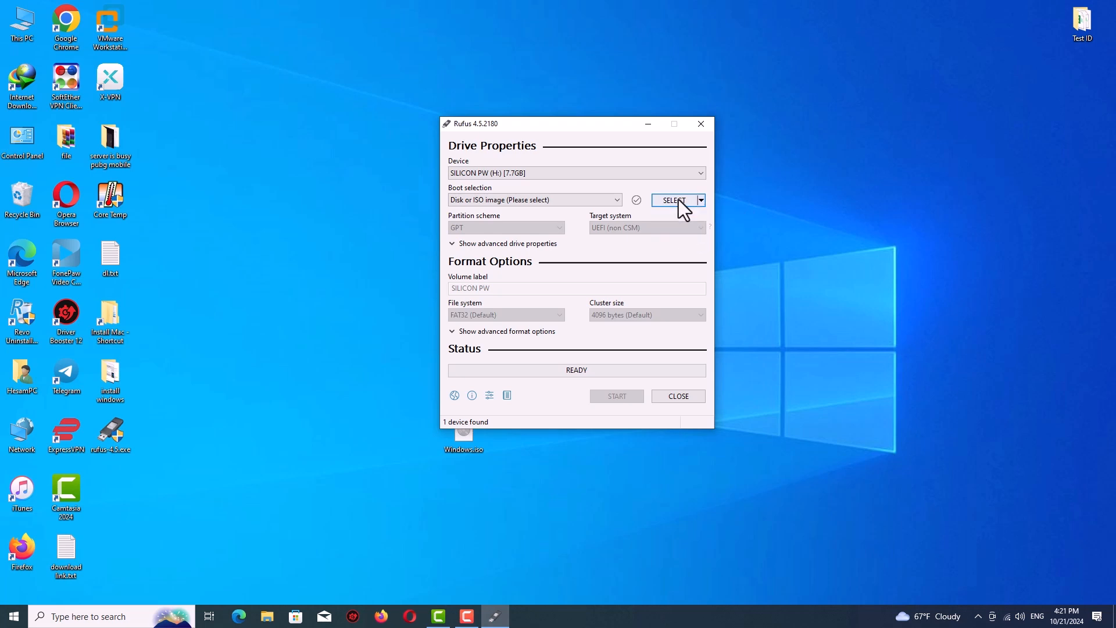
{"action": "left_click", "coordinate": [674, 201]}
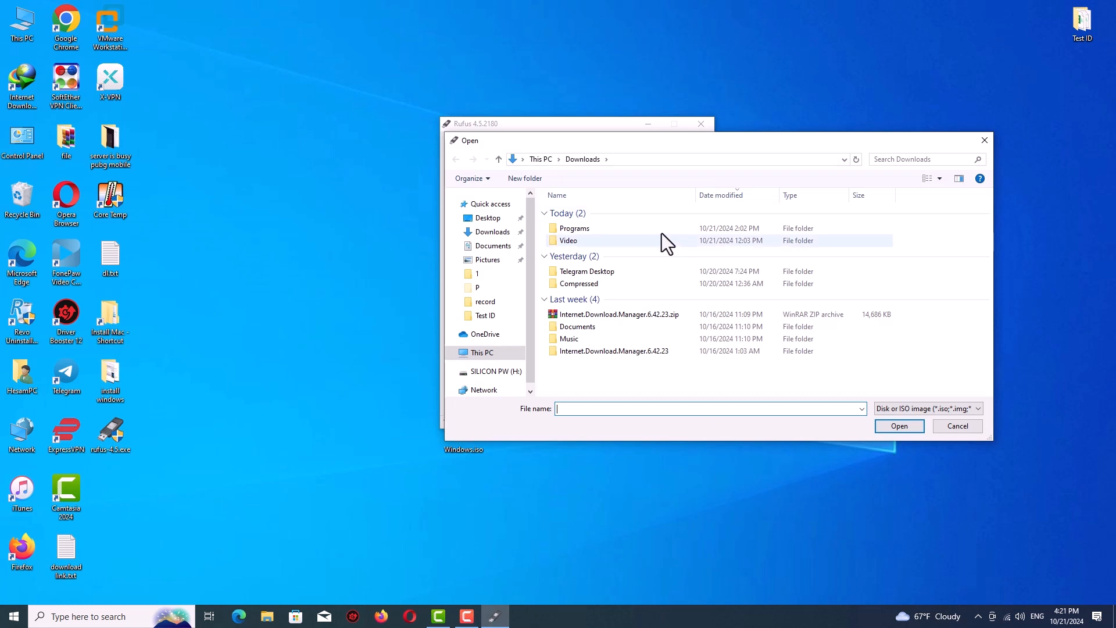
{"action": "left_click", "coordinate": [488, 219]}
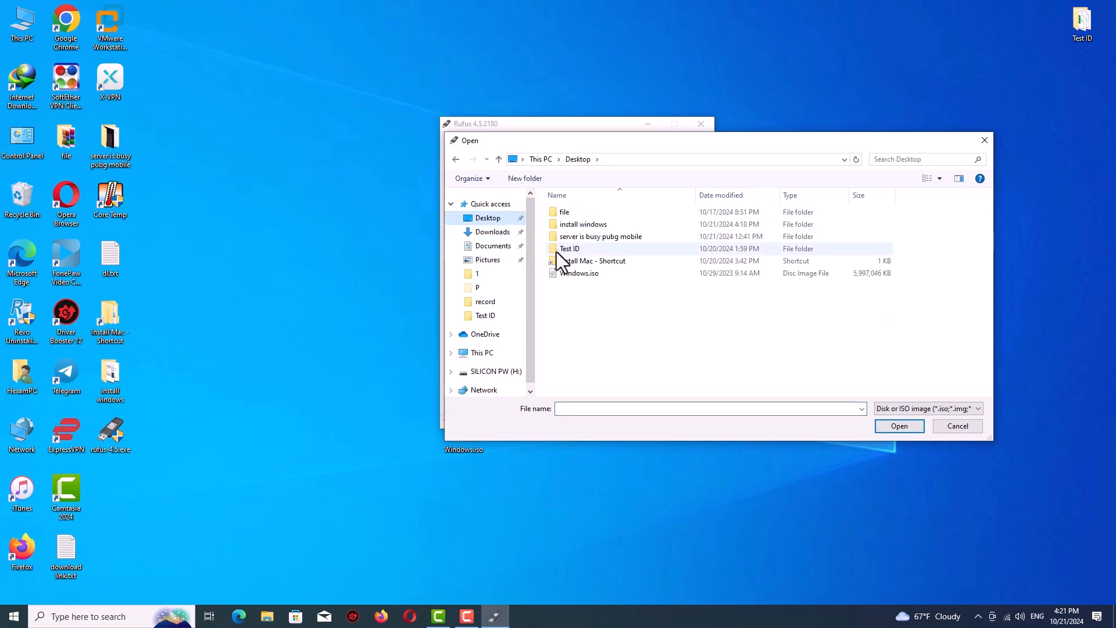
{"action": "double_click", "coordinate": [585, 274]}
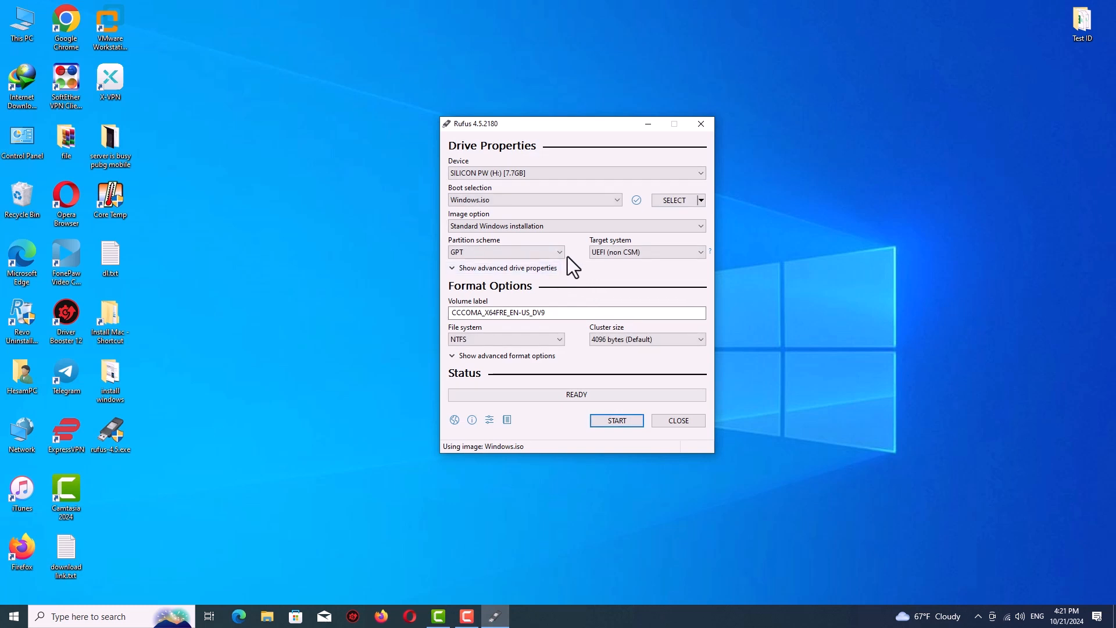
Set the image option to Standard Windows installation, with the GPT partition scheme and UEFI (non CSM) target system
{"action": "left_click", "coordinate": [574, 225]}
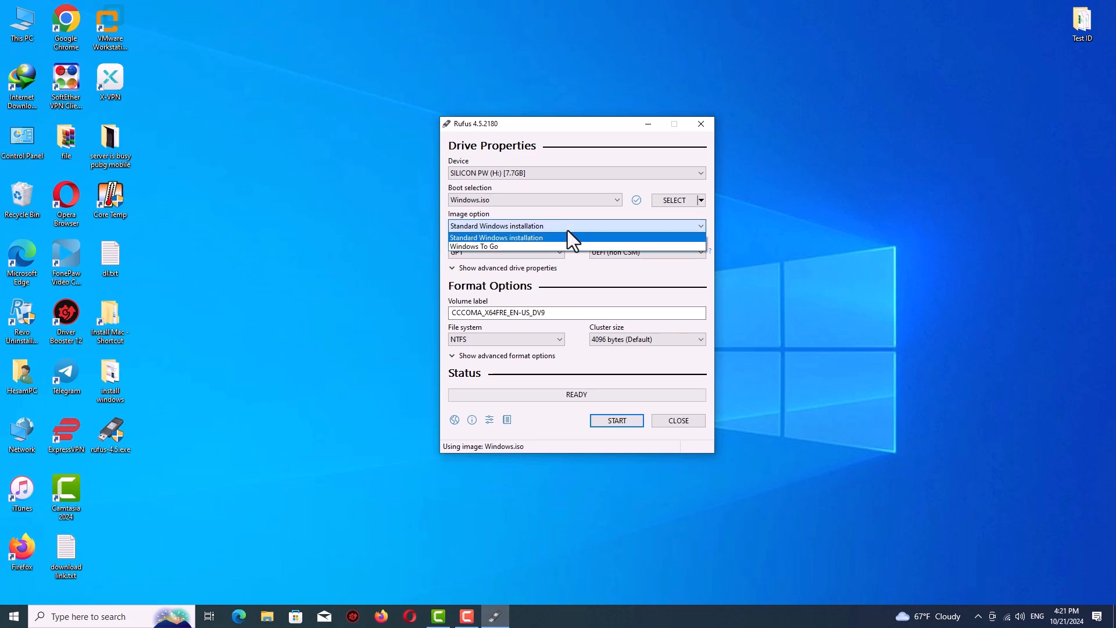
{"action": "left_click", "coordinate": [504, 236]}
{"action": "left_click", "coordinate": [494, 251]}
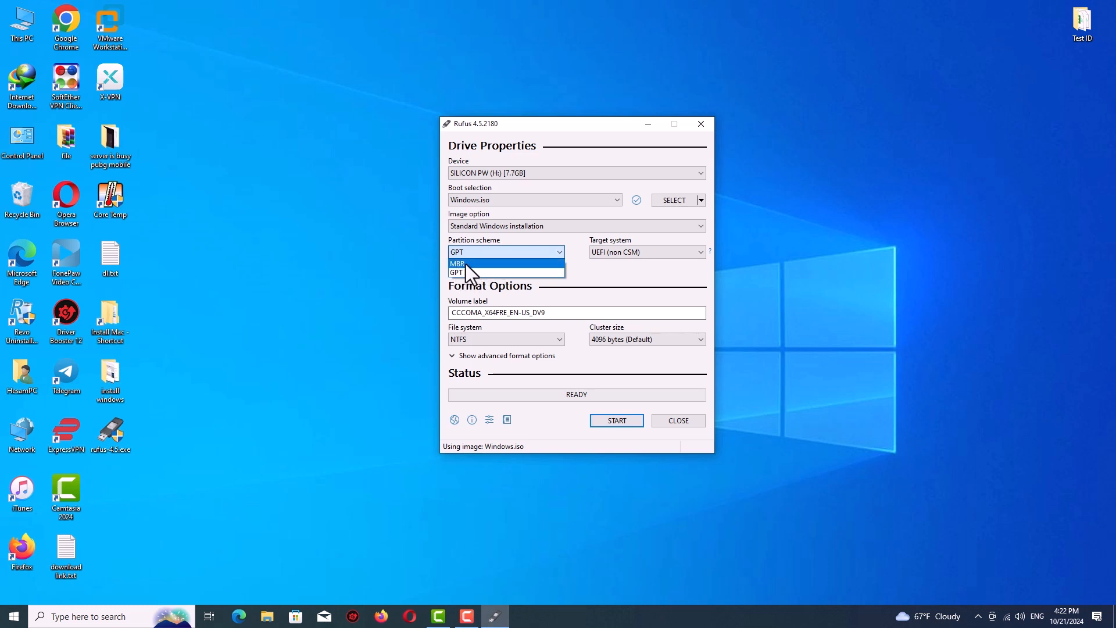
{"action": "left_click", "coordinate": [530, 269]}
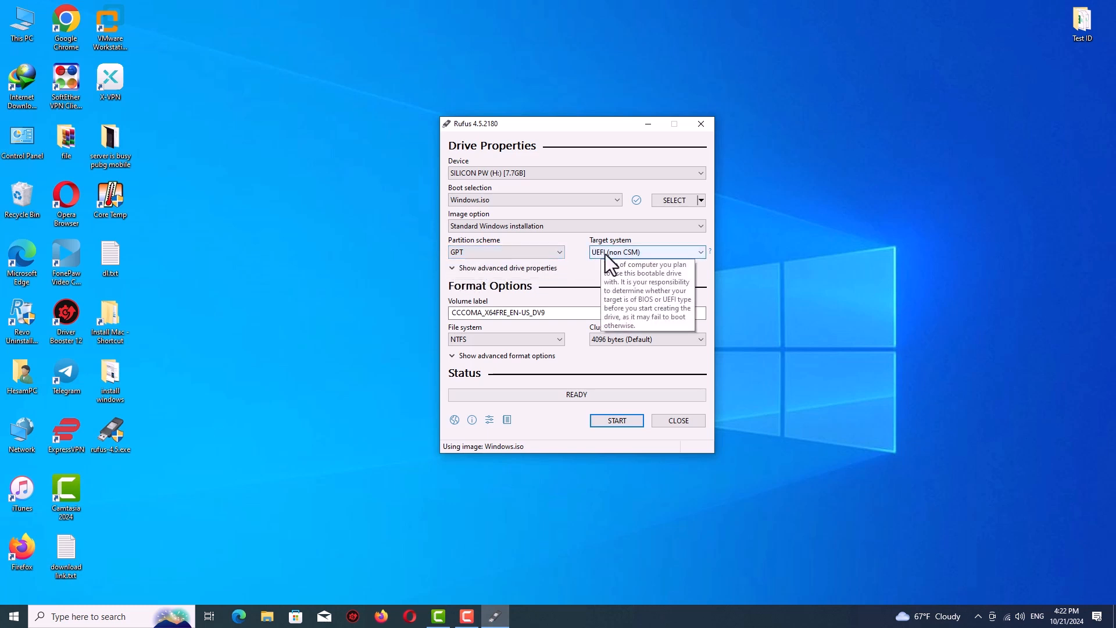
{"action": "left_click", "coordinate": [607, 256]}
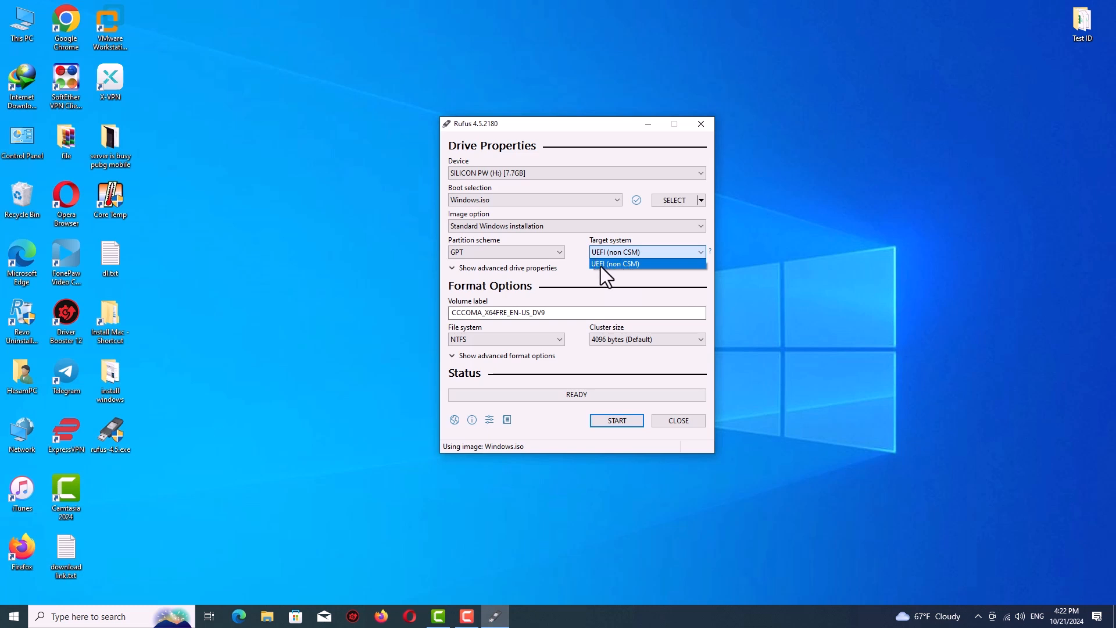
{"action": "left_click", "coordinate": [619, 264]}
Try the MBR partition scheme to compare its target system, and set the scheme back to GPT
{"action": "left_click", "coordinate": [511, 254]}
{"action": "left_click", "coordinate": [489, 263]}
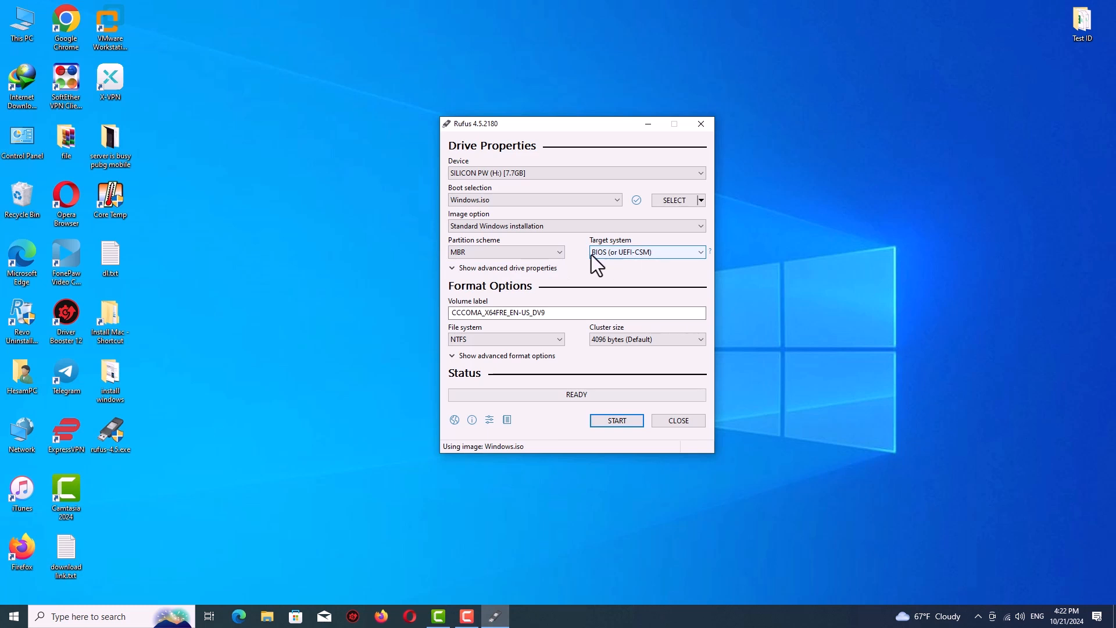
{"action": "left_click", "coordinate": [532, 251]}
{"action": "left_click", "coordinate": [507, 271]}
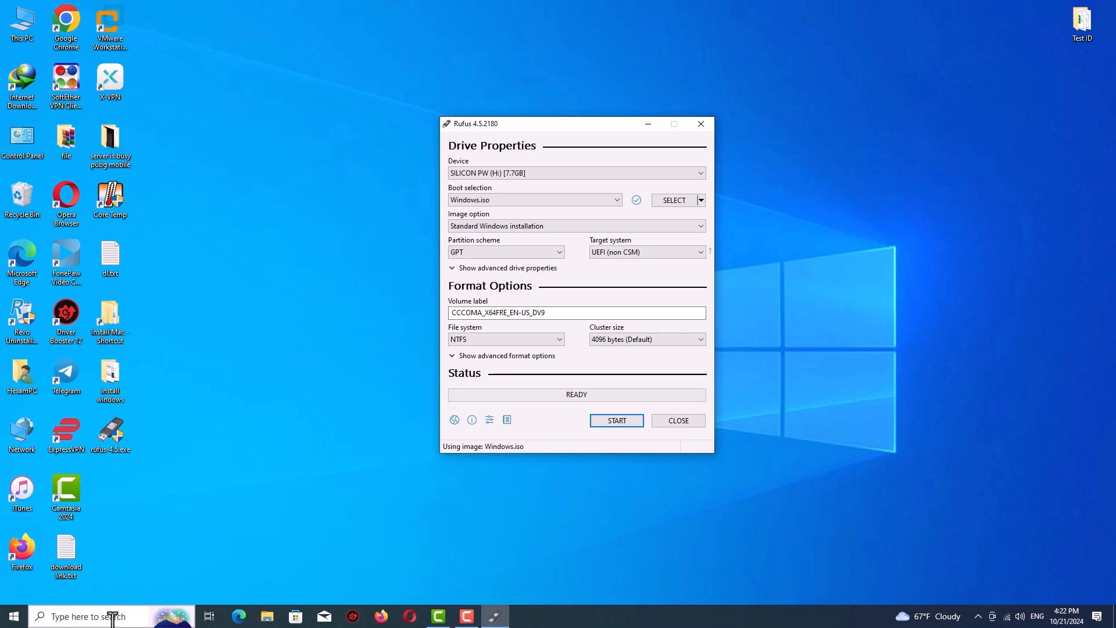
Open Disk Management by running diskmgmt.msc from the Run dialog
{"action": "left_click", "coordinate": [110, 616]}
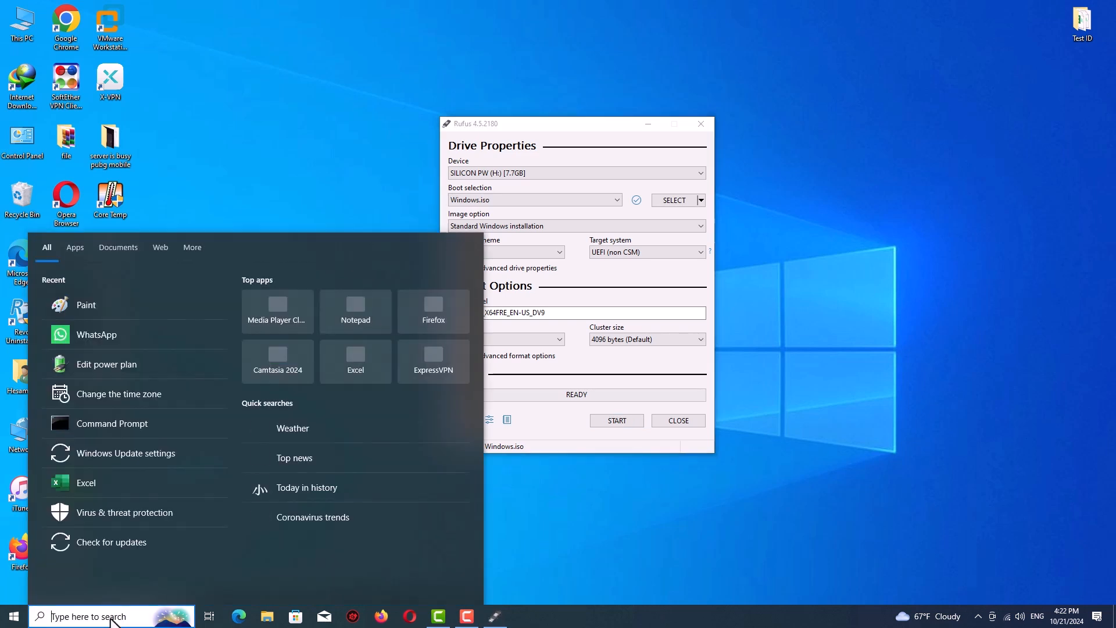
{"action": "type", "text": "RUN"}
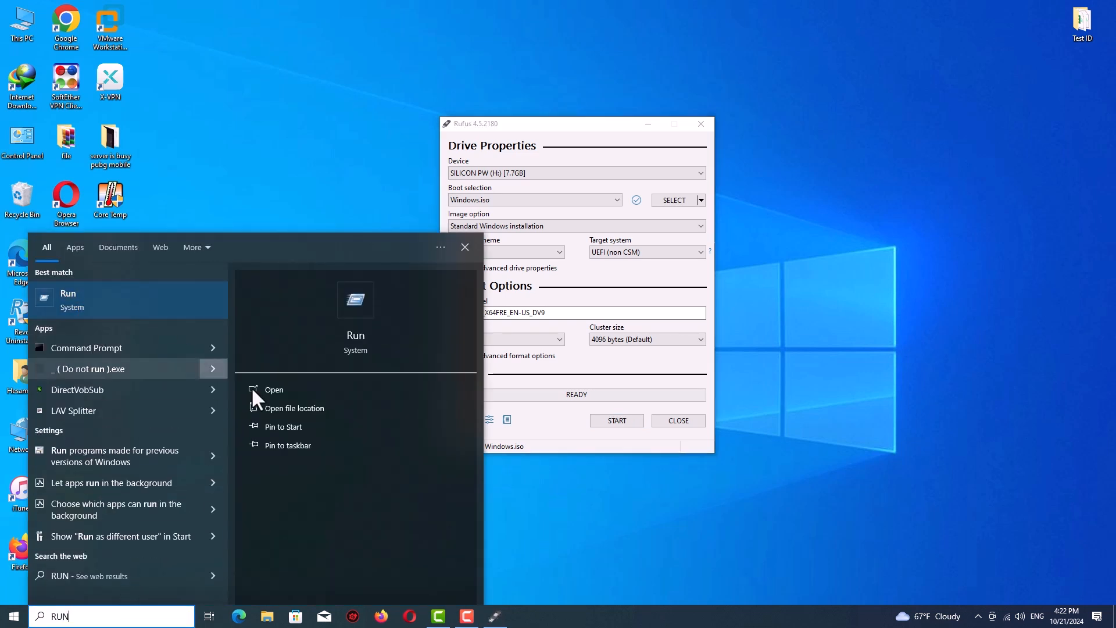
{"action": "left_click", "coordinate": [57, 298]}
{"action": "left_click", "coordinate": [112, 544]}
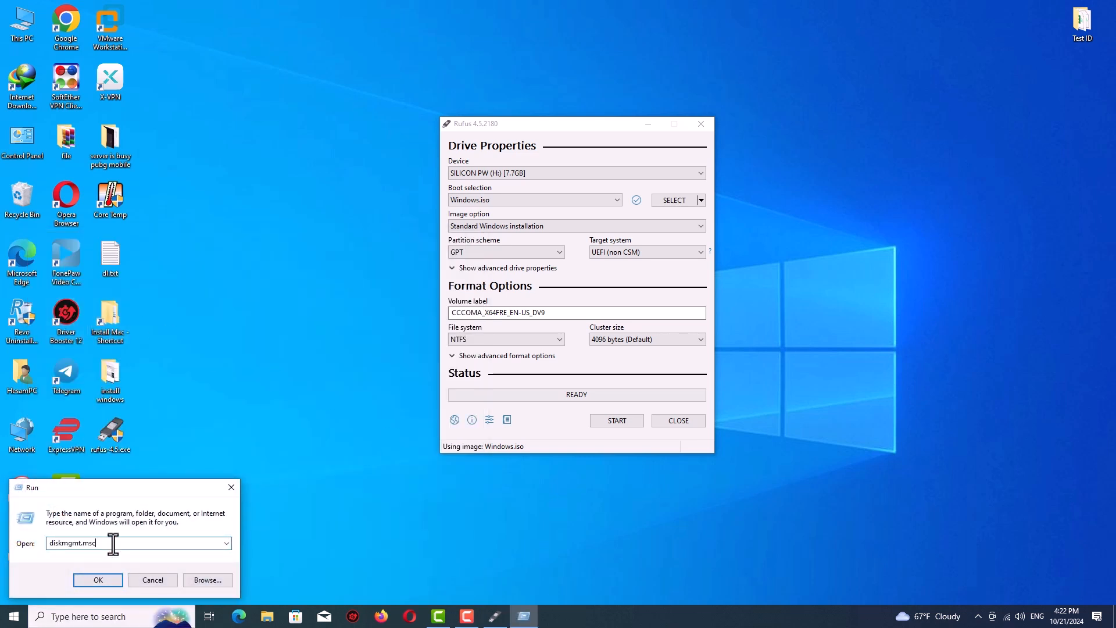
{"action": "left_click_drag", "start_coordinate": [130, 542], "coordinate": [2, 530]}
{"action": "type", "text": "DI"}
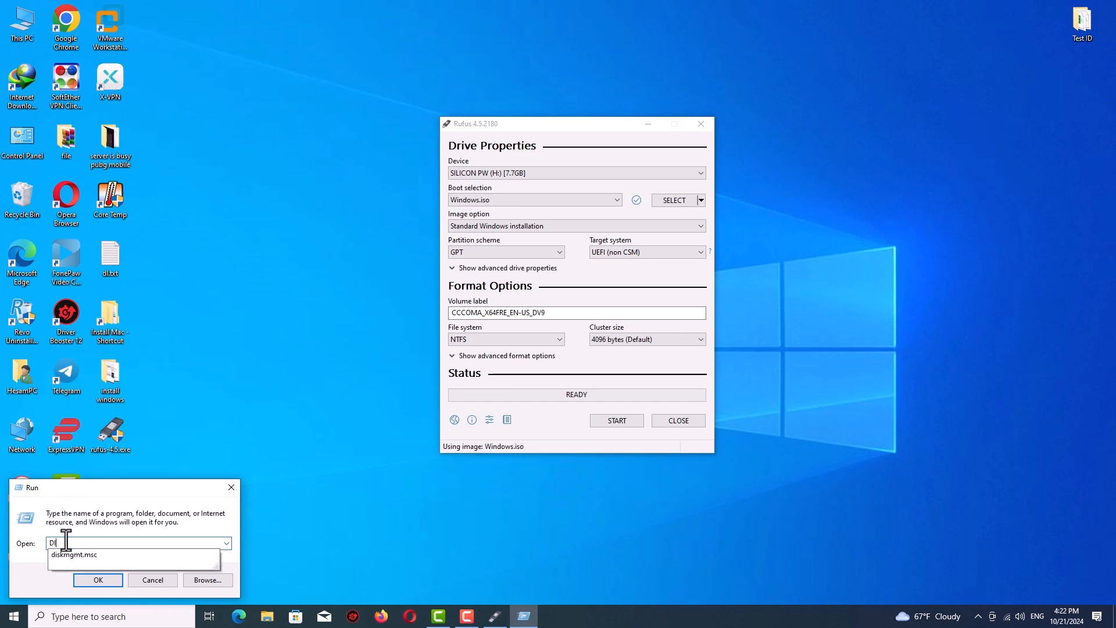
{"action": "type", "text": "SKMGM"}
{"action": "type", "text": "T.MSC"}
{"action": "left_click", "coordinate": [102, 579]}
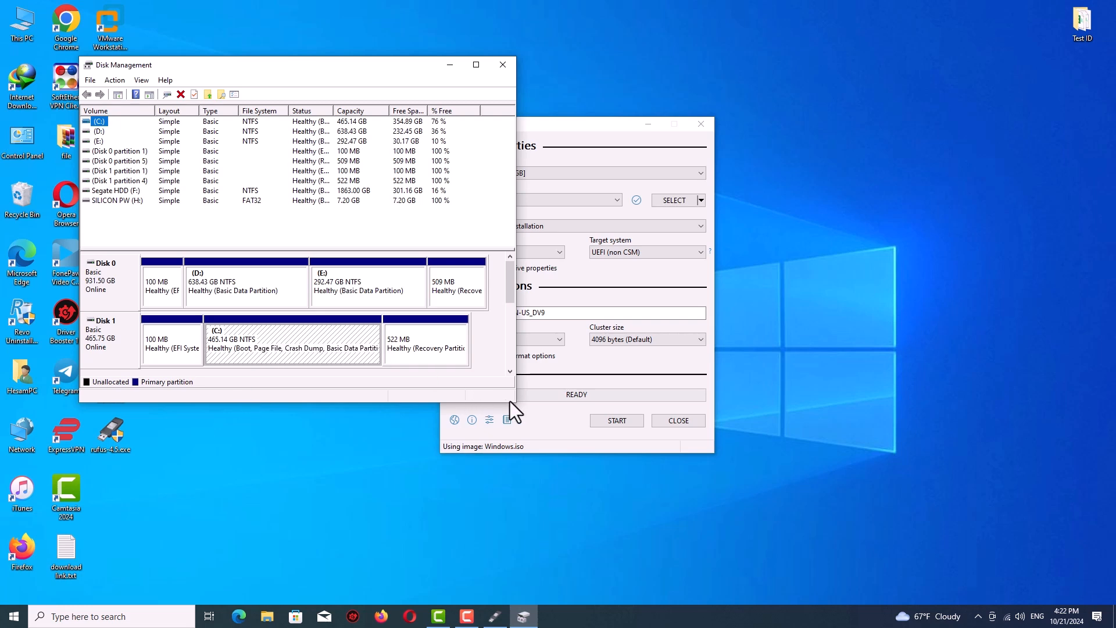
Enlarge the Disk Management window and check the partition style of Disk 1 in its volume properties
{"action": "left_click_drag", "start_coordinate": [515, 401], "coordinate": [778, 495]}
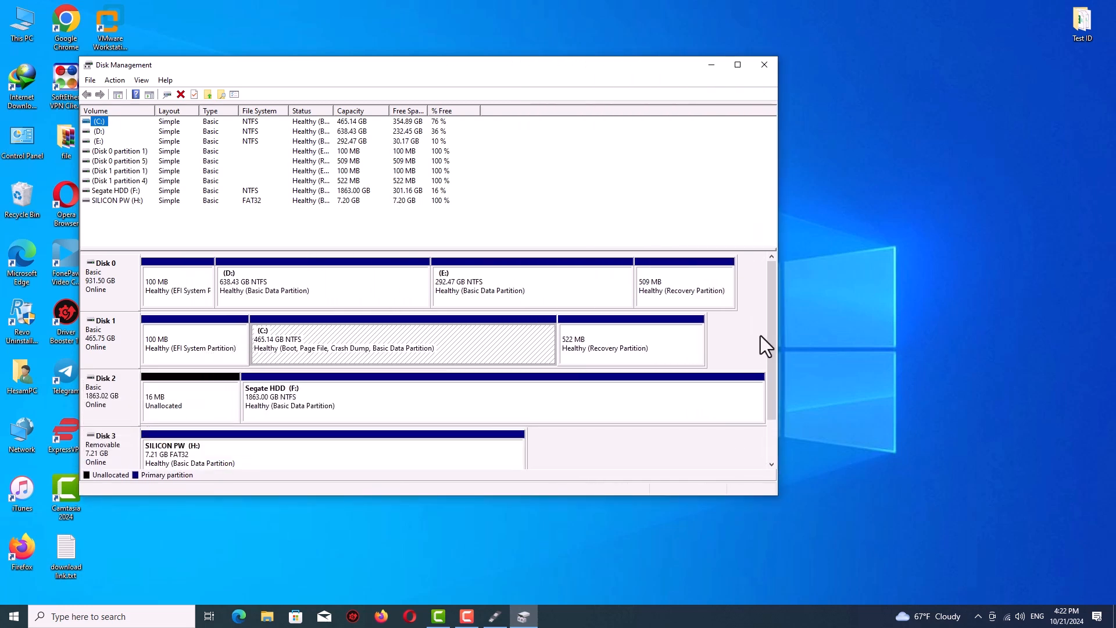
{"action": "mouse_move", "coordinate": [769, 323]}
{"action": "left_mouse_down"}
{"action": "mouse_move", "coordinate": [768, 375]}
{"action": "mouse_move", "coordinate": [768, 326]}
{"action": "left_mouse_up"}
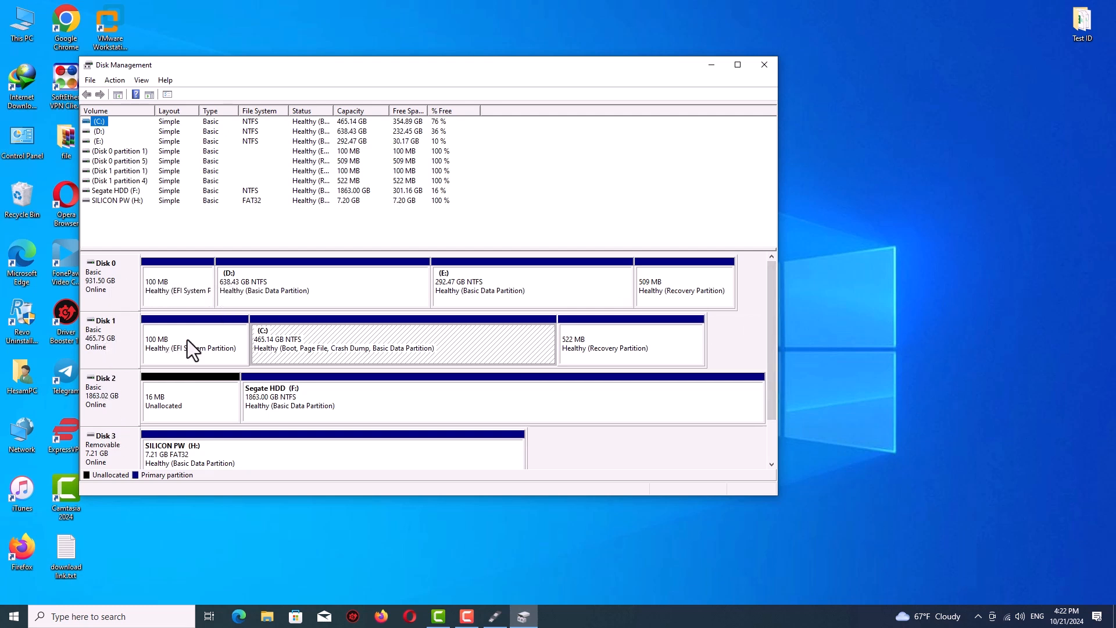
{"action": "left_click", "coordinate": [131, 346]}
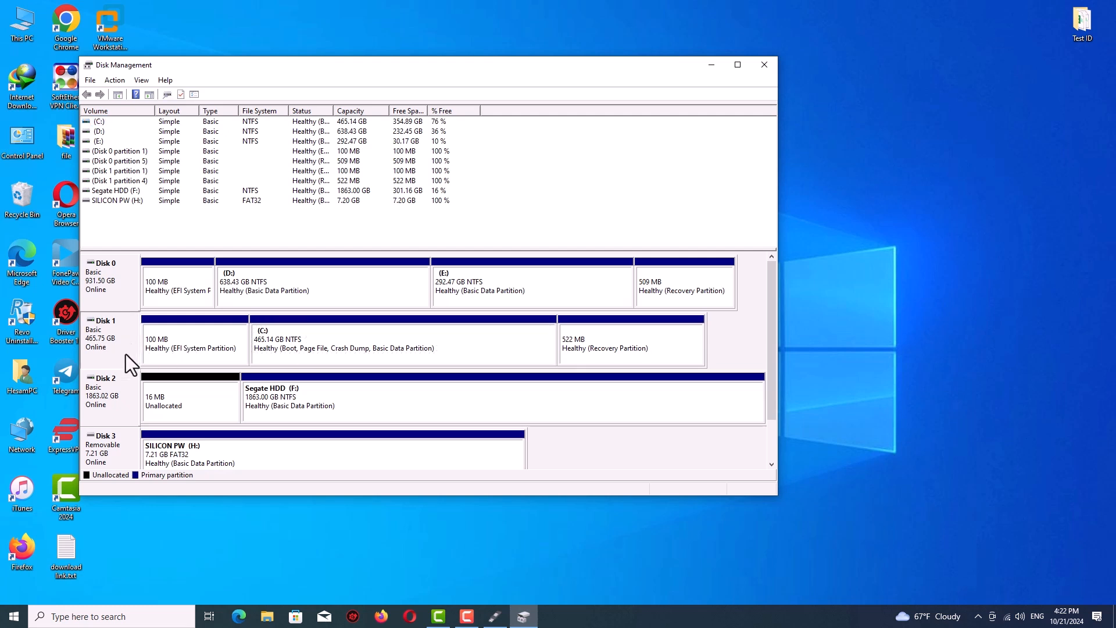
{"action": "right_click", "coordinate": [113, 339]}
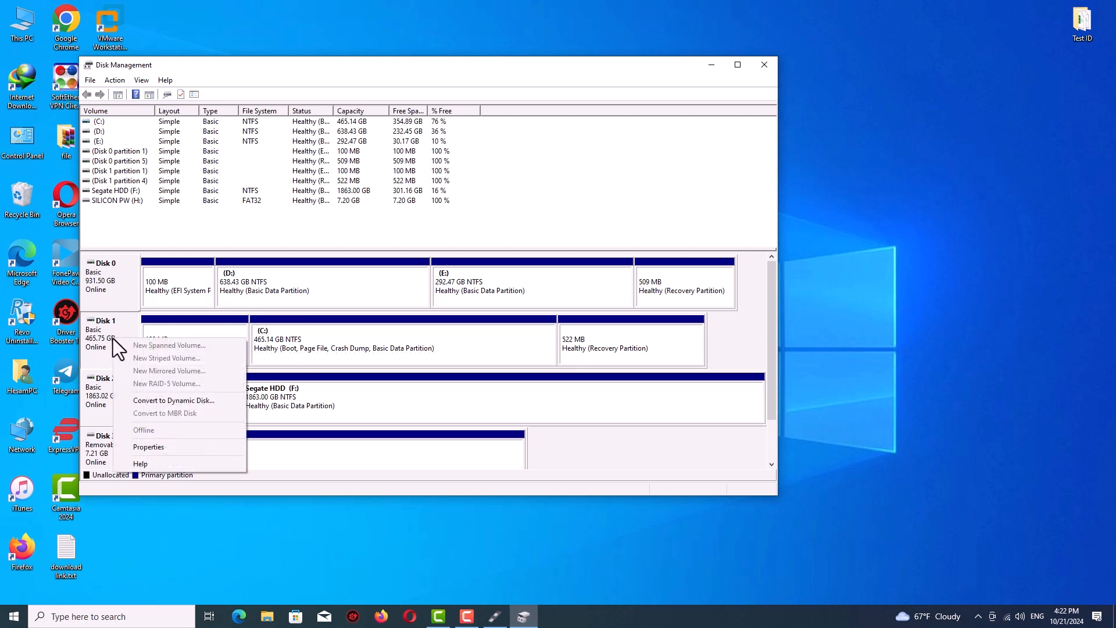
{"action": "left_click", "coordinate": [153, 446]}
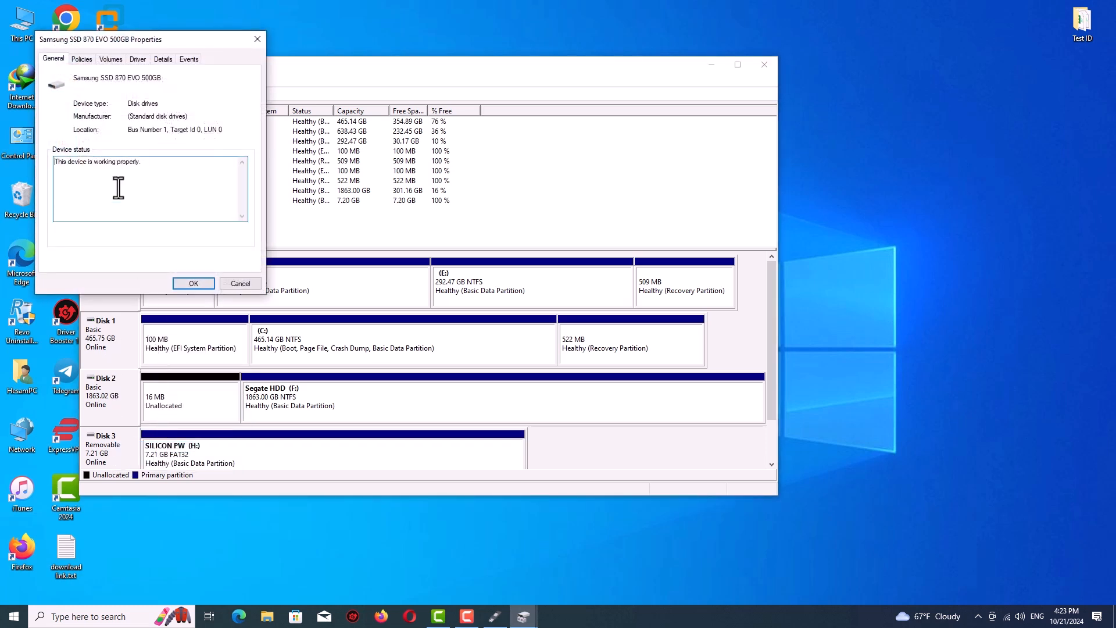
{"action": "left_click", "coordinate": [113, 58]}
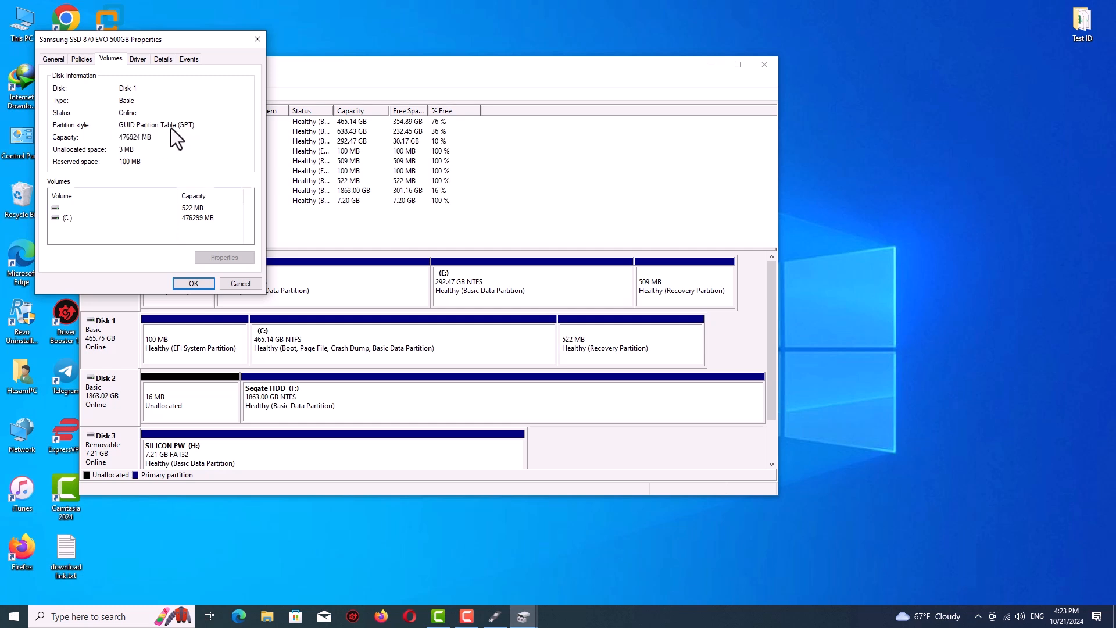
{"action": "left_click", "coordinate": [253, 38]}
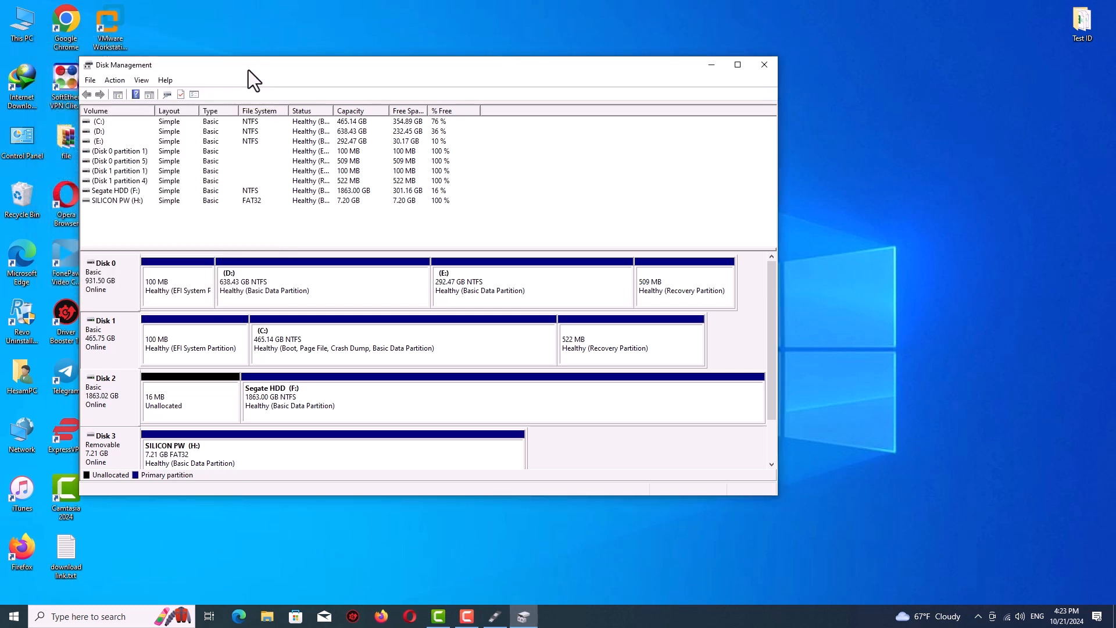
Check the partition style of Disk 0 in its volume properties, and close Disk Management
{"action": "right_click", "coordinate": [116, 273]}
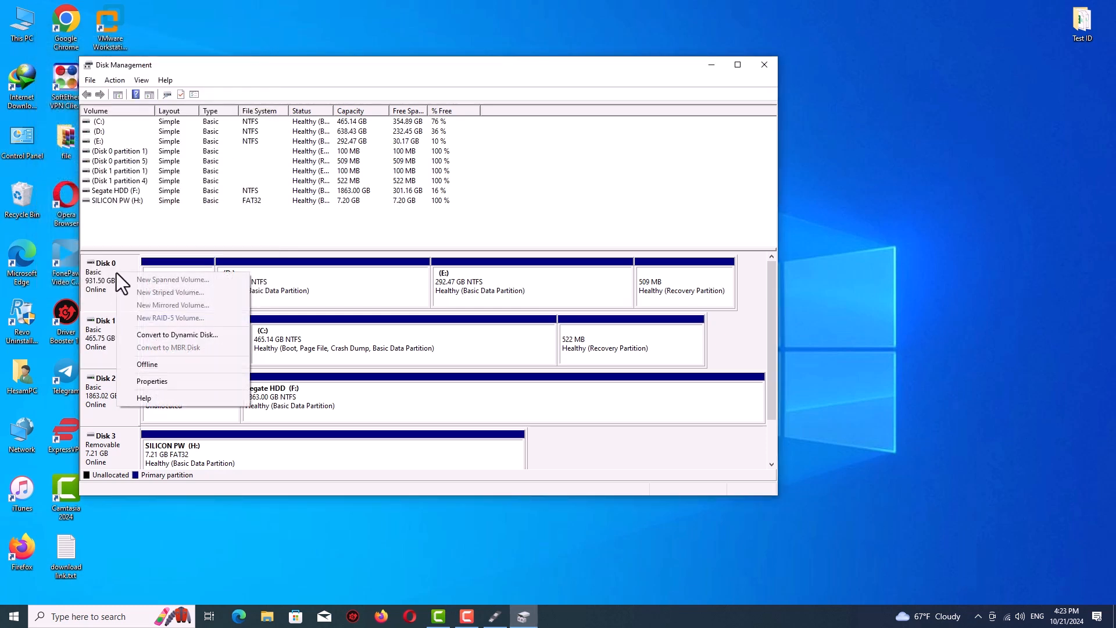
{"action": "left_click", "coordinate": [151, 381]}
{"action": "left_click", "coordinate": [123, 74]}
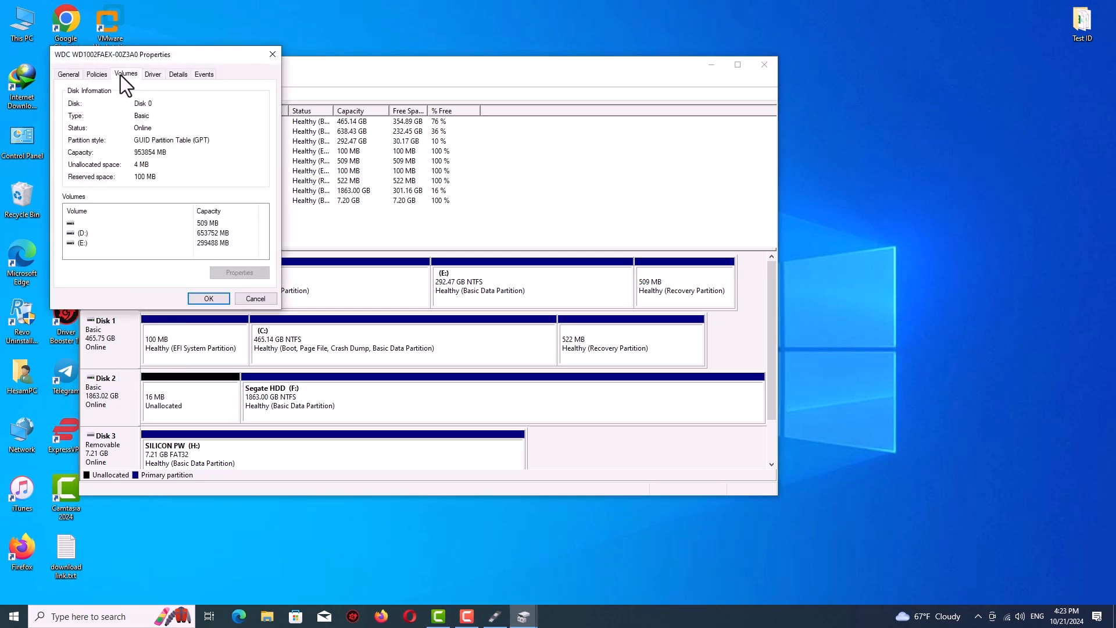
{"action": "left_click", "coordinate": [273, 55]}
{"action": "left_click", "coordinate": [764, 65]}
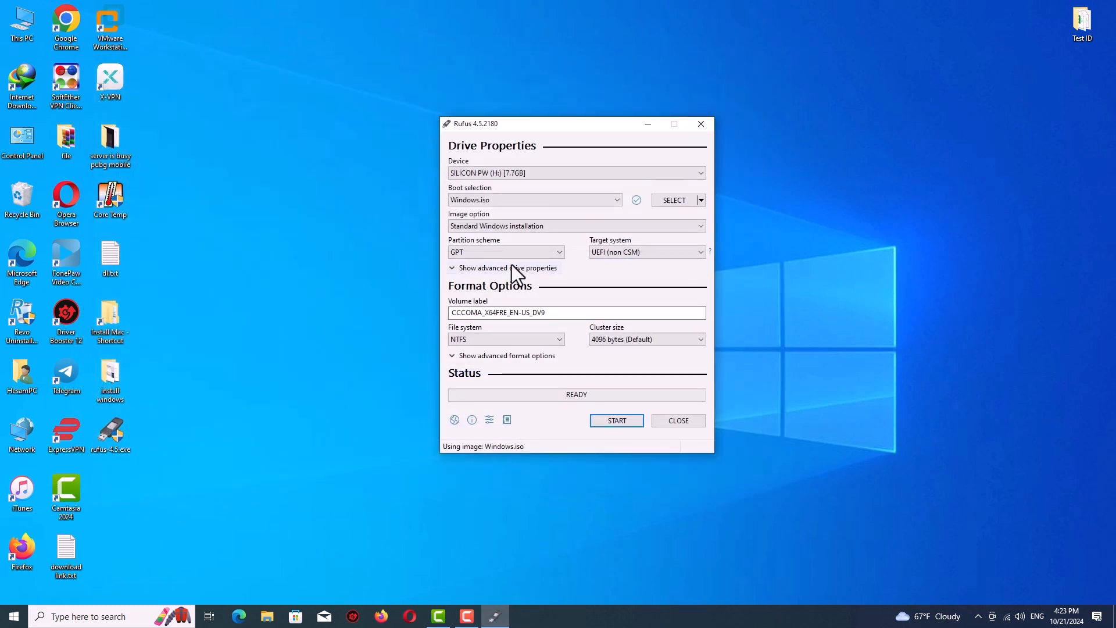
Review the partition scheme, file system and cluster size choices, keeping GPT, NTFS and 4096 bytes (Default)
{"action": "left_click", "coordinate": [505, 252]}
{"action": "left_click", "coordinate": [630, 298]}
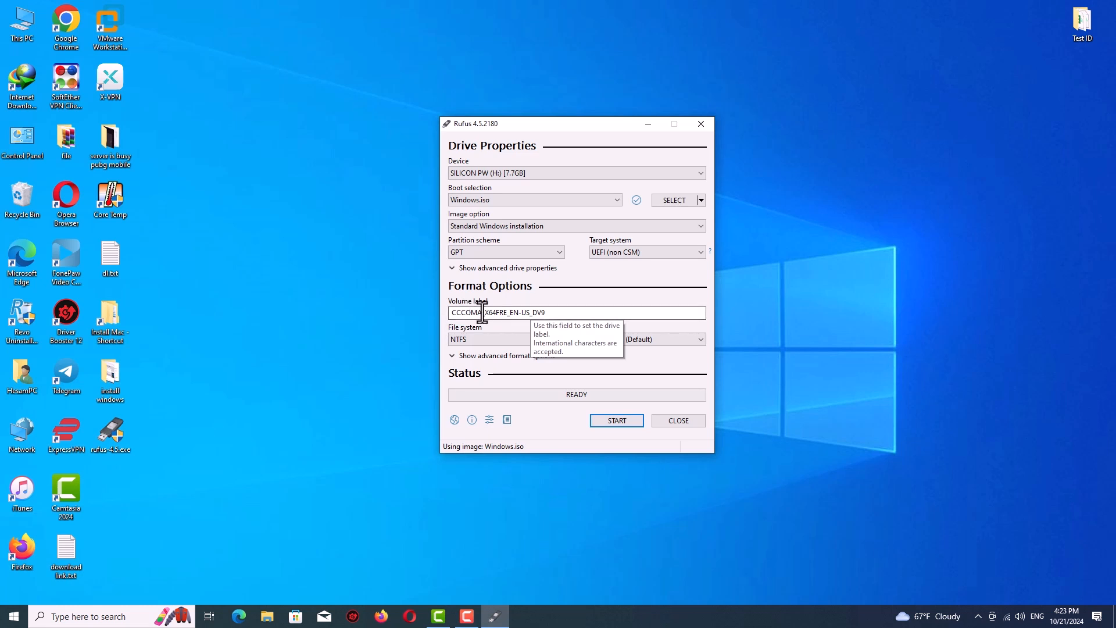
{"action": "left_click", "coordinate": [472, 340]}
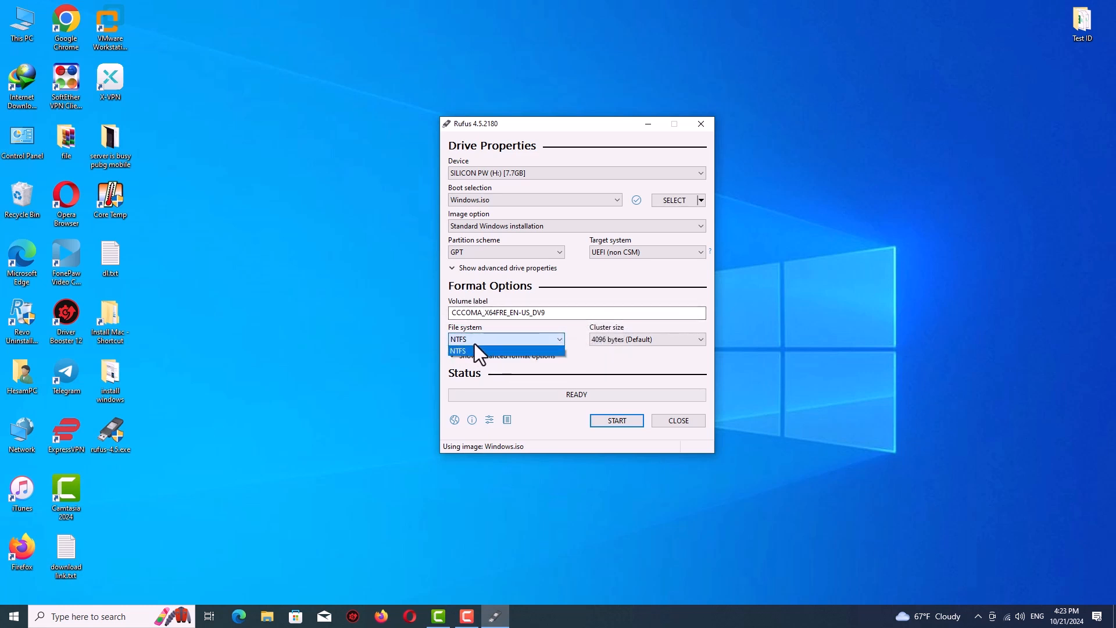
{"action": "left_click", "coordinate": [602, 358]}
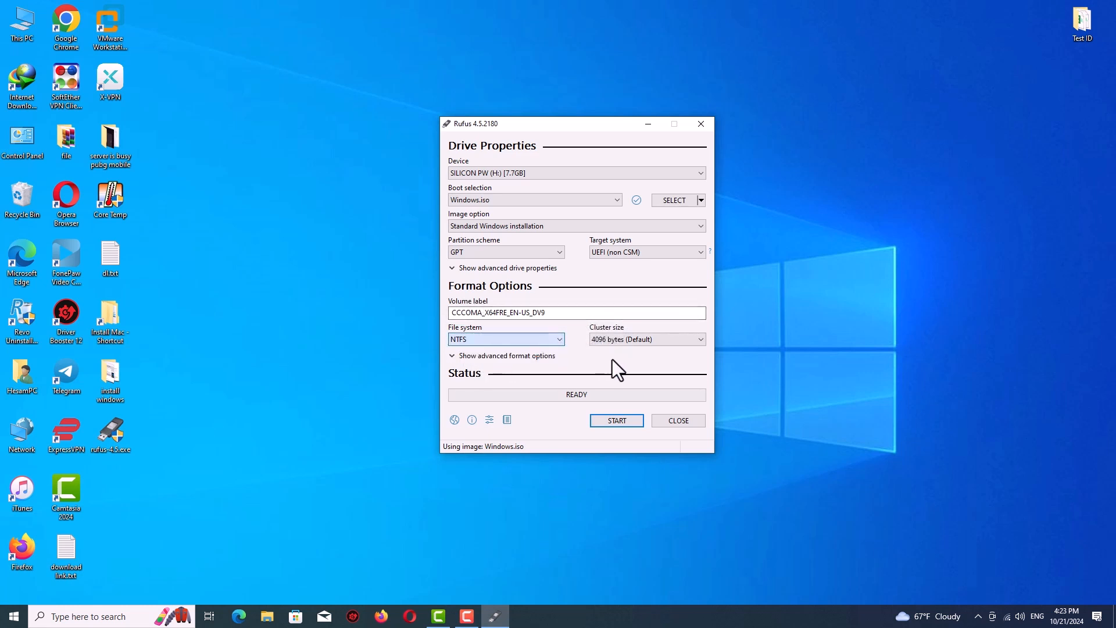
{"action": "left_click", "coordinate": [651, 343]}
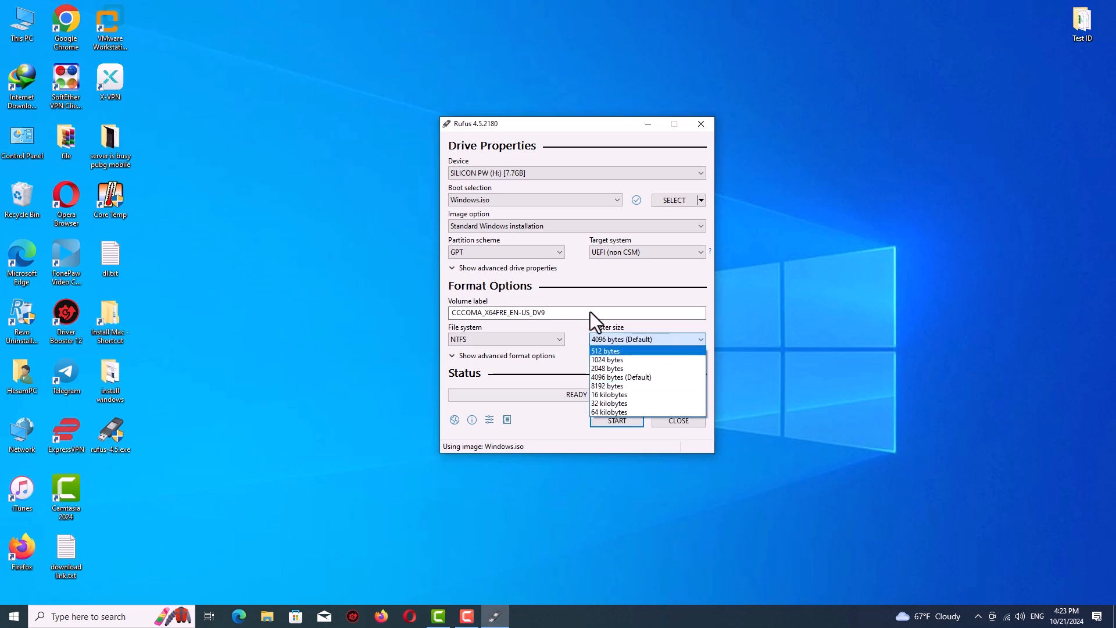
{"action": "left_click", "coordinate": [620, 336]}
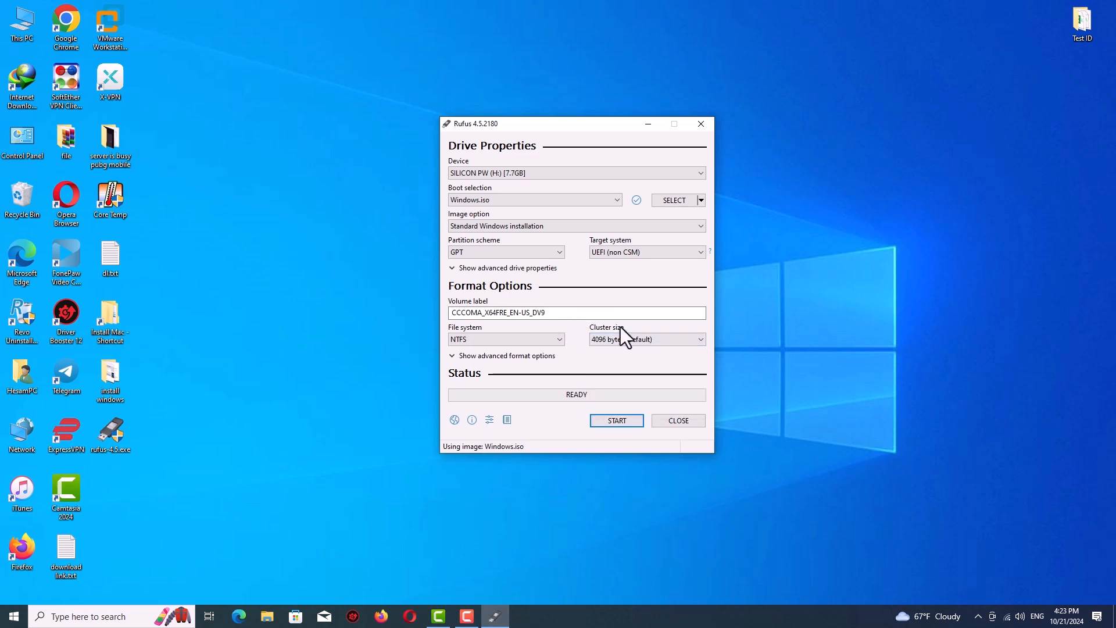
Start writing the USB drive with all Windows installation customizations left unchecked, and accept erasing all data on SILICON PW (H:)
{"action": "left_click", "coordinate": [613, 419]}
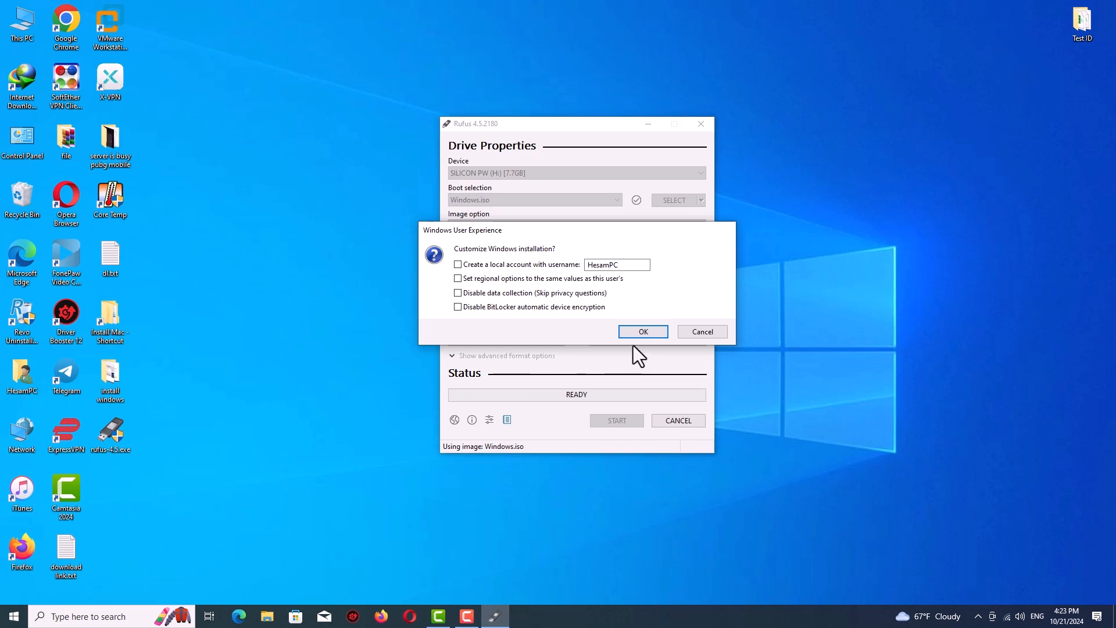
{"action": "left_click", "coordinate": [642, 333]}
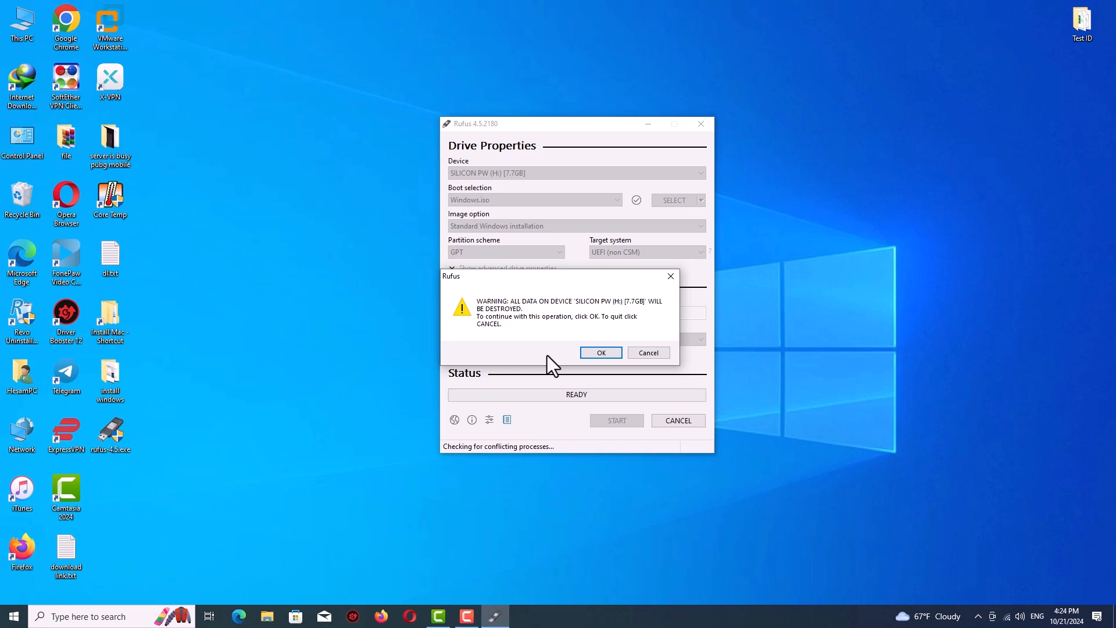
{"action": "left_click", "coordinate": [600, 352]}
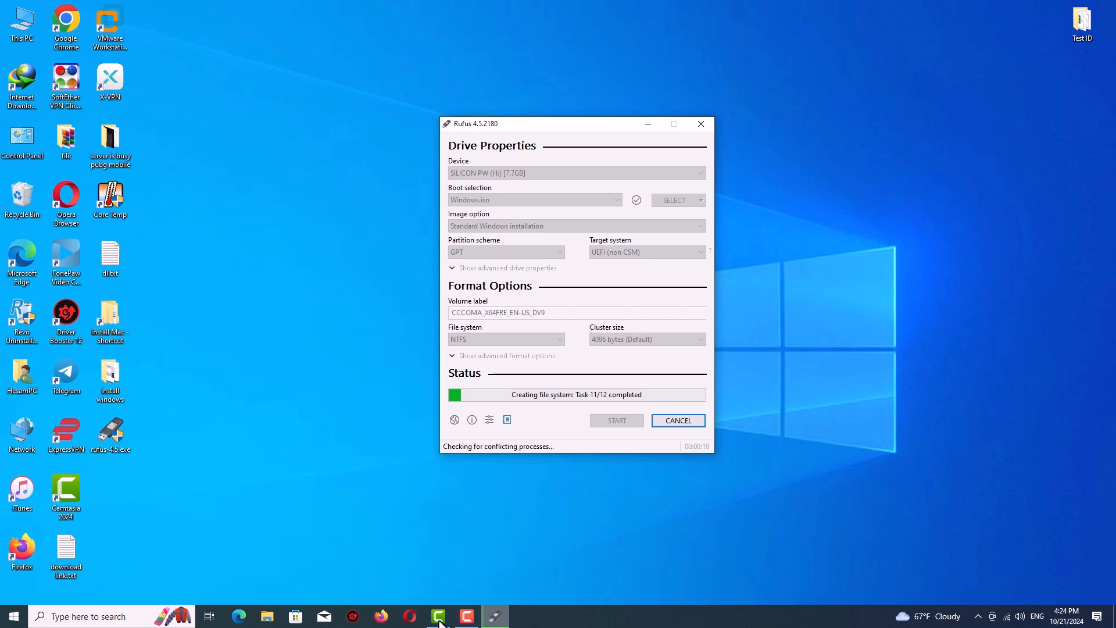
{"action": "left_click", "coordinate": [474, 623]}
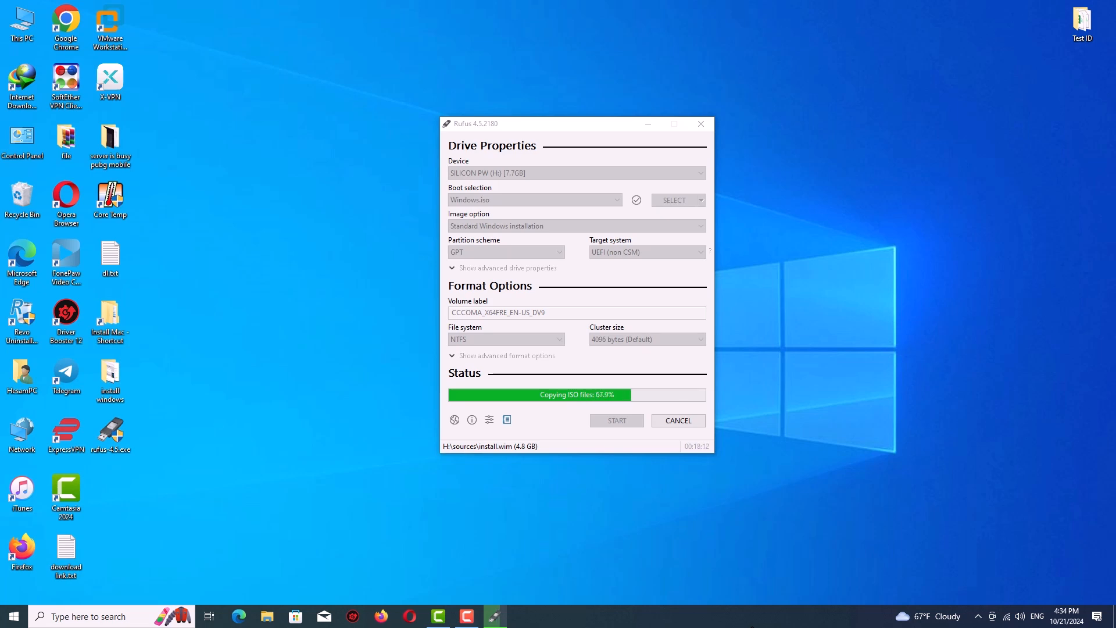
{"action": "left_click", "coordinate": [114, 618]}
{"action": "left_click", "coordinate": [668, 561]}
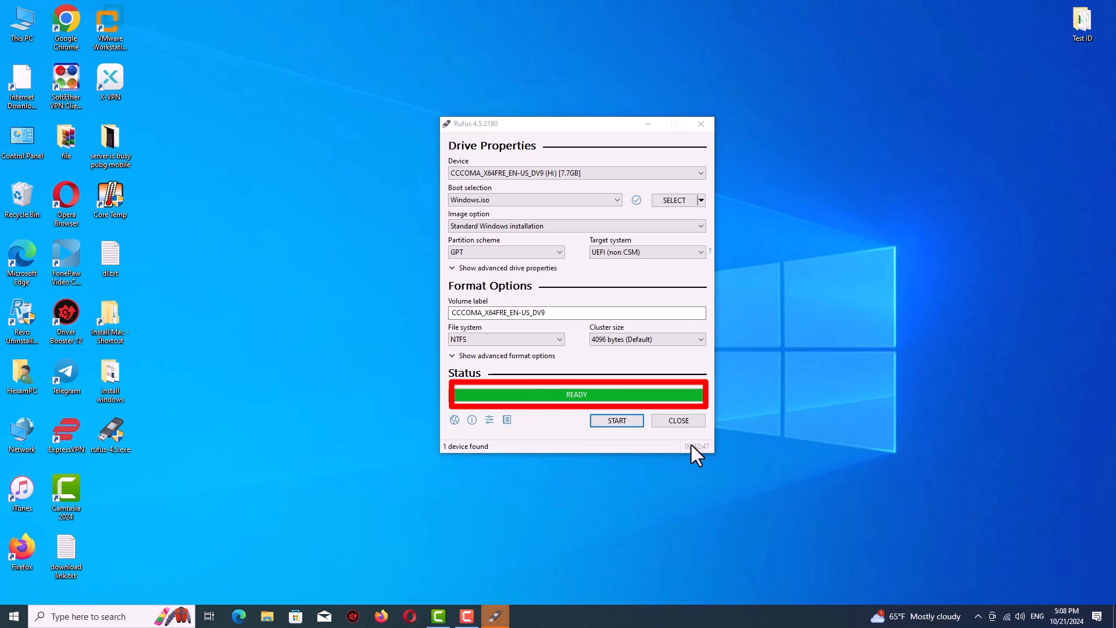
Close Rufus and examine the installation files on the CCCOMA_X64FRE_EN-US_DV9 (H:) drive through This PC
{"action": "left_click", "coordinate": [686, 420]}
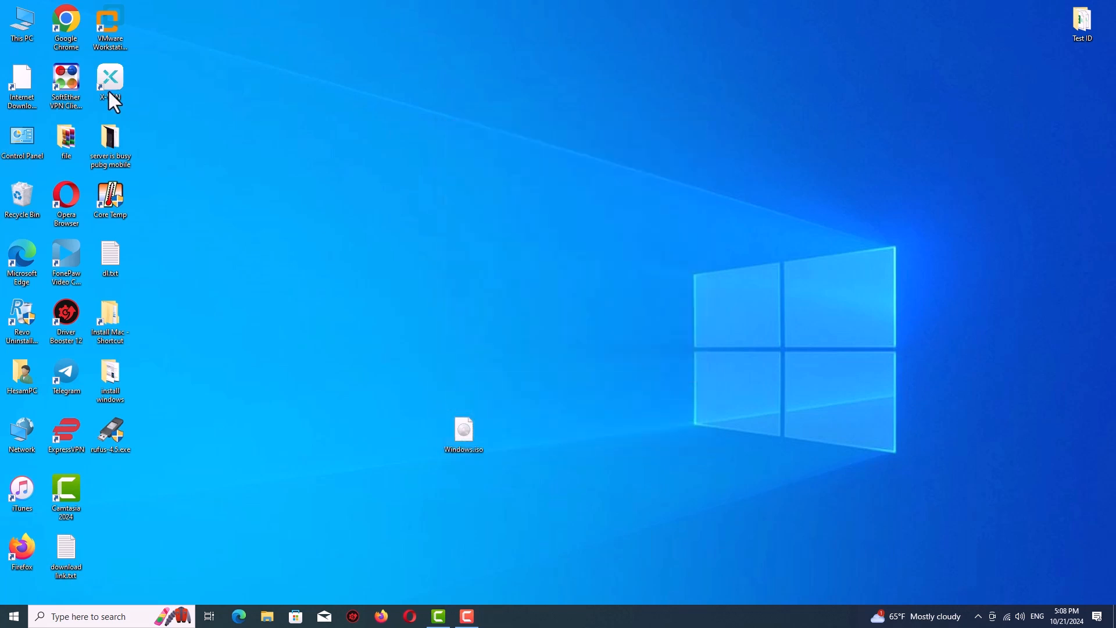
{"action": "double_click", "coordinate": [26, 22]}
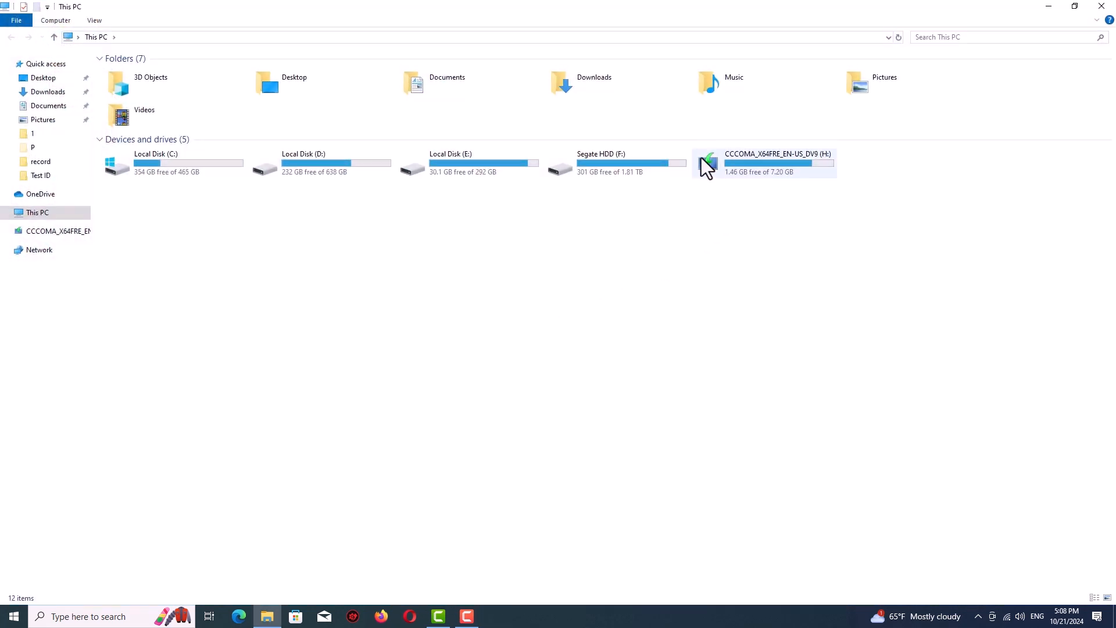
{"action": "double_click", "coordinate": [735, 174]}
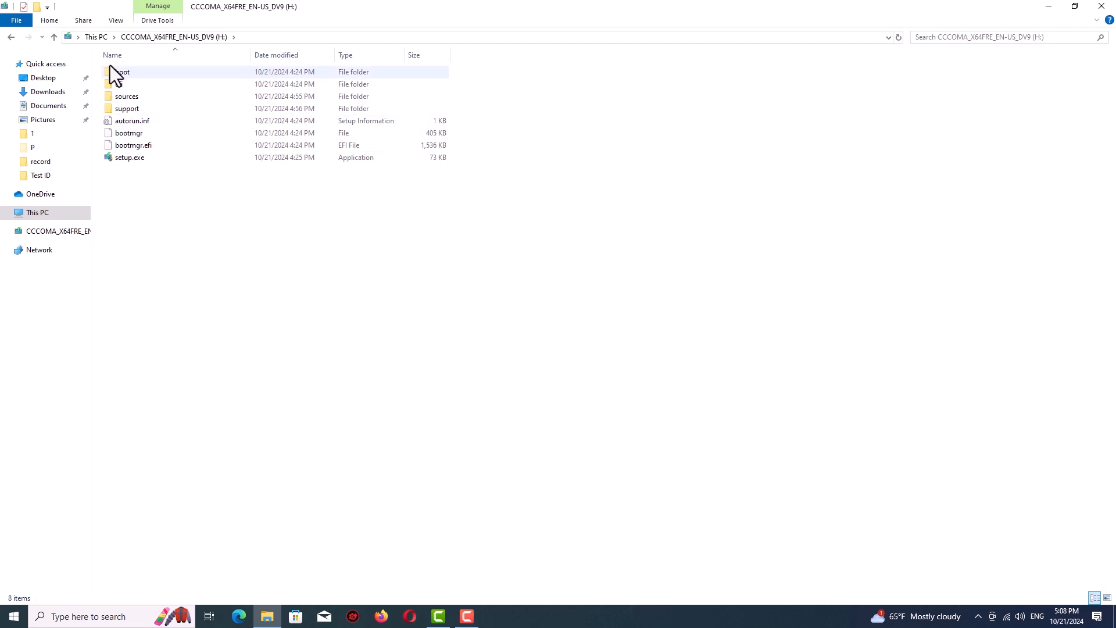
{"action": "left_click", "coordinate": [54, 37]}
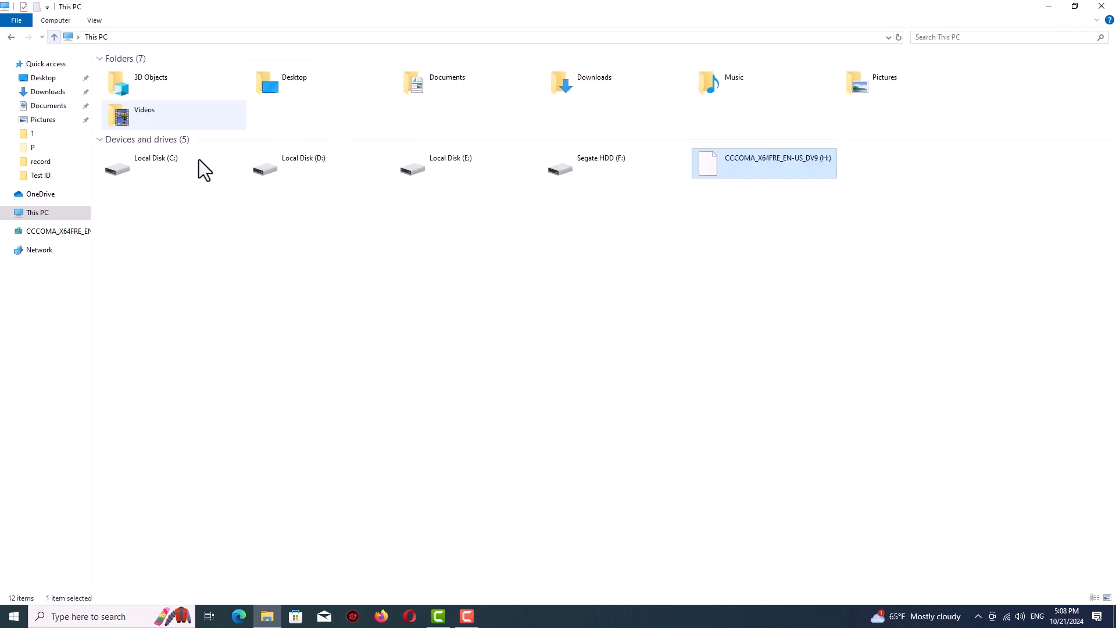
{"action": "left_click", "coordinate": [1102, 6]}
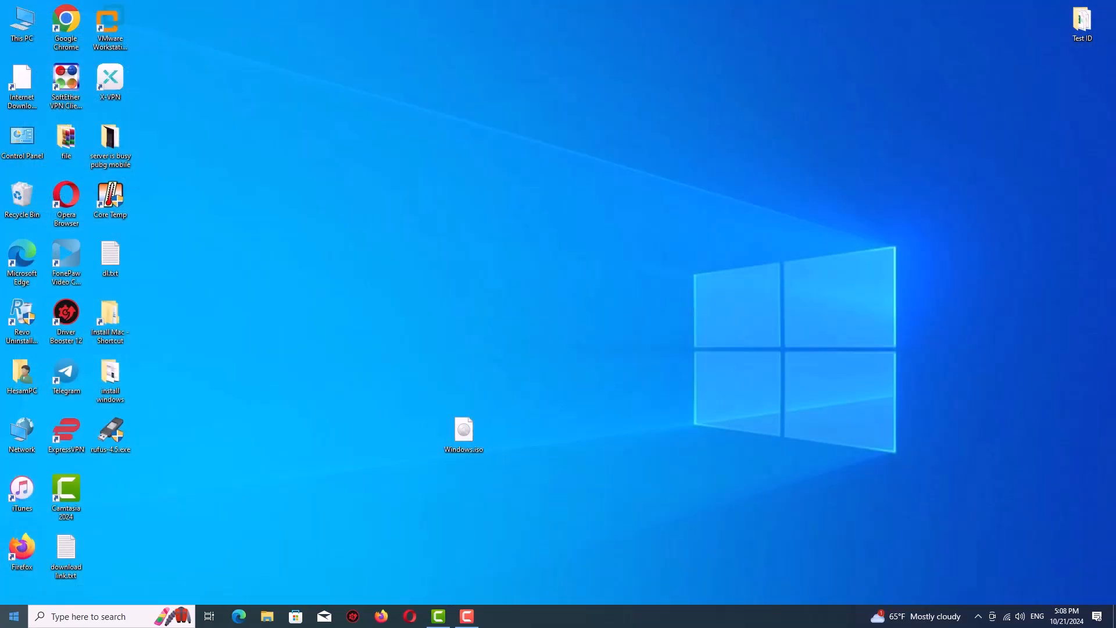
Open the Windows power options to restart the PC
{"action": "left_click", "coordinate": [13, 615]}
{"action": "left_click", "coordinate": [15, 591]}
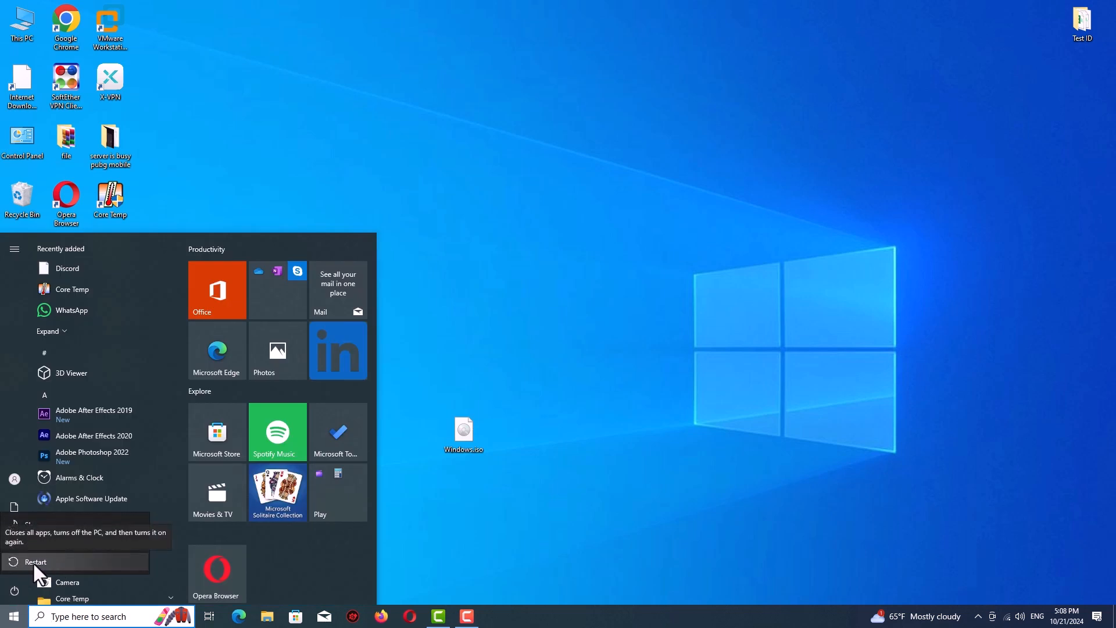